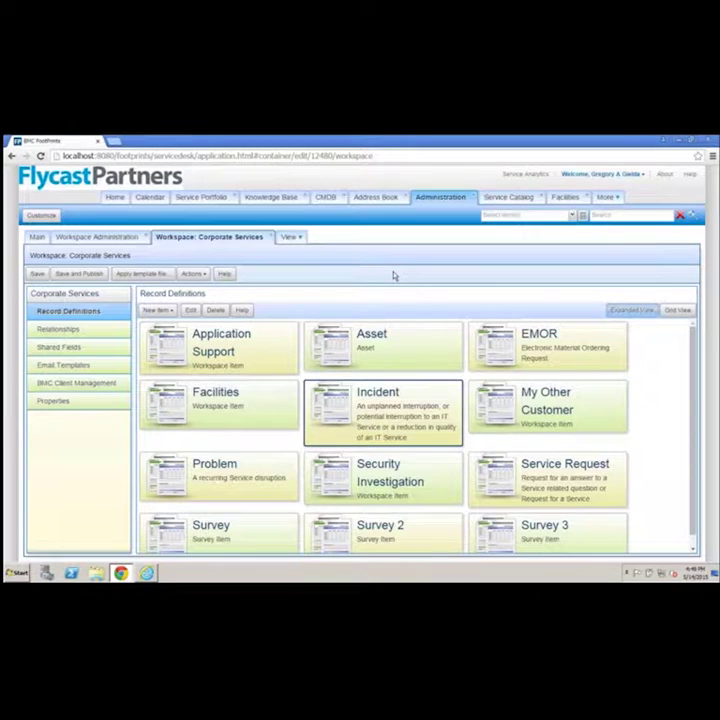
Open the Incident record definition's Incident Business Workflow from its Workflow Processes list for editing
double_click(382, 411)
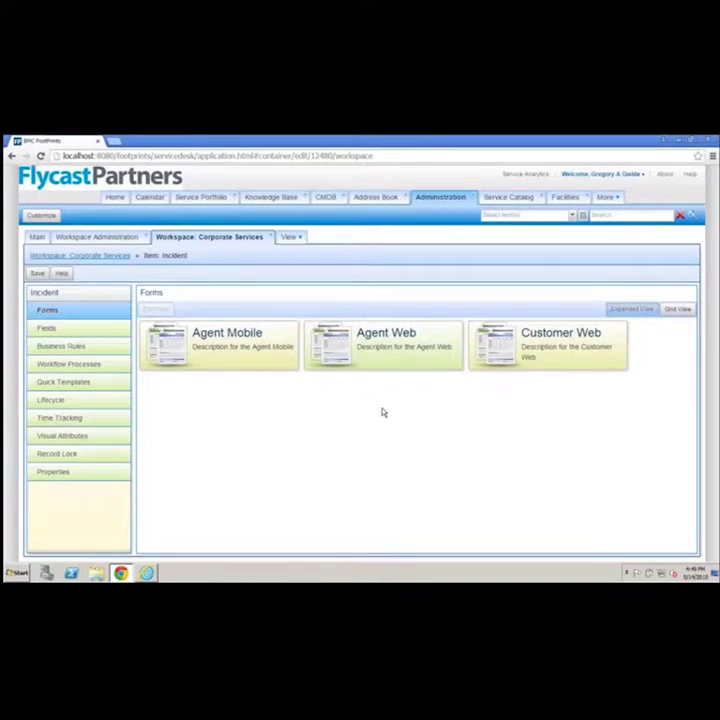
click(72, 364)
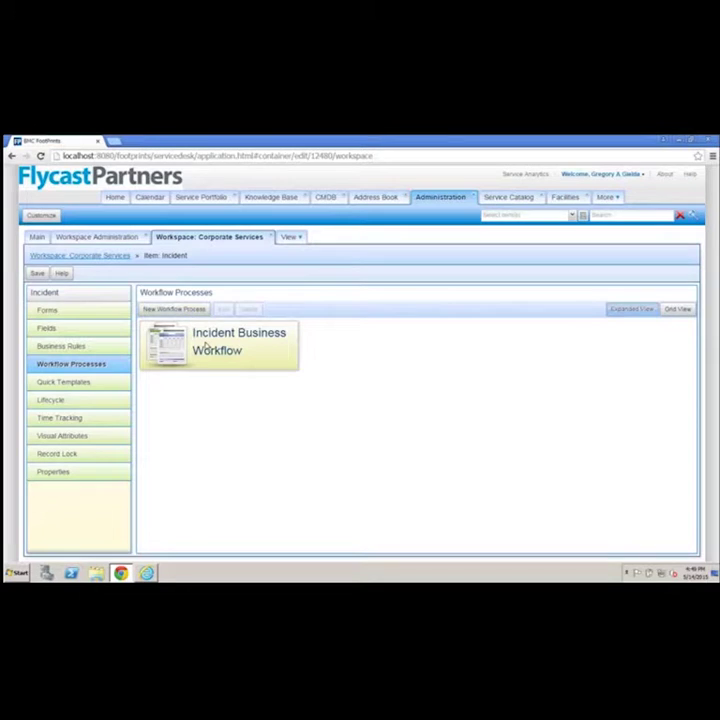
double_click(206, 346)
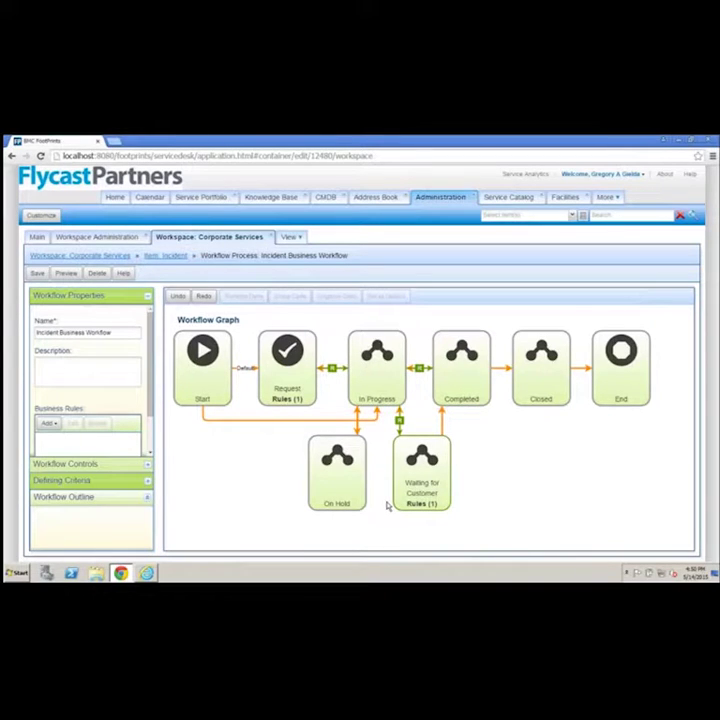
Inspect the In Progress to Waiting for Customer transition, then list the unused Approved and Rejected states
click(400, 422)
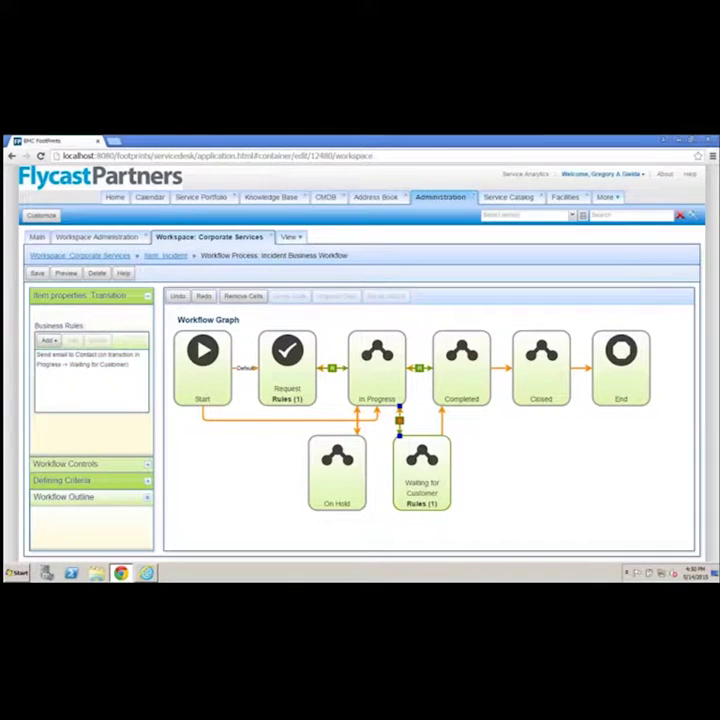
click(220, 466)
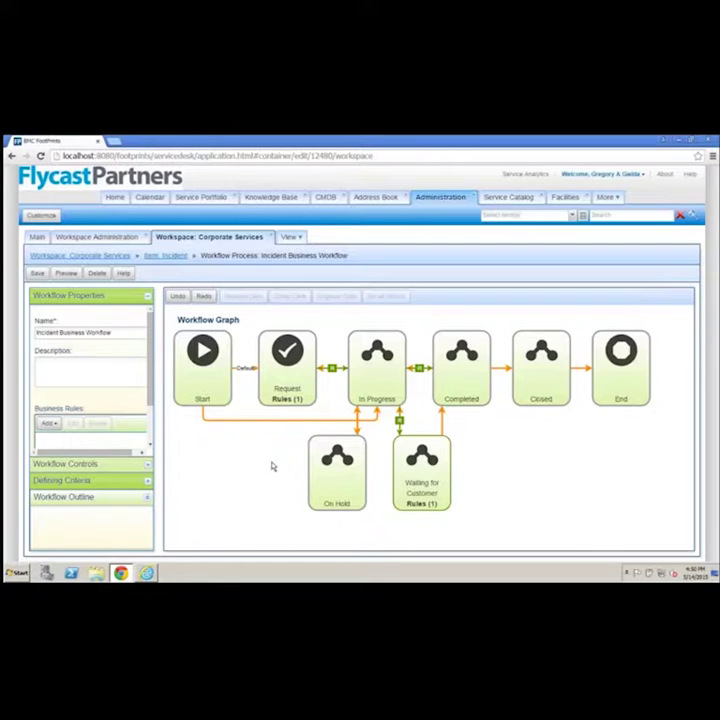
click(100, 465)
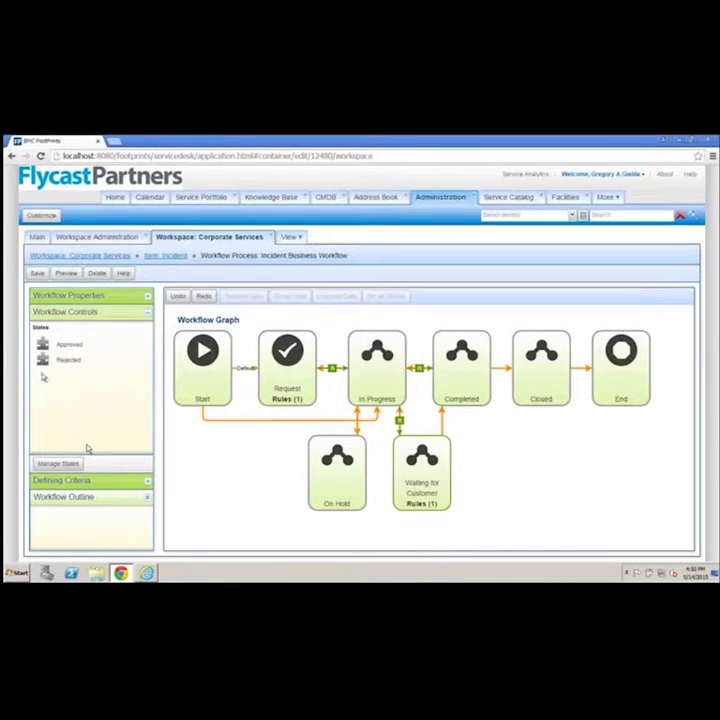
Add the Approved and Rejected states to the Incident Business Workflow graph
drag(62, 344, 238, 453)
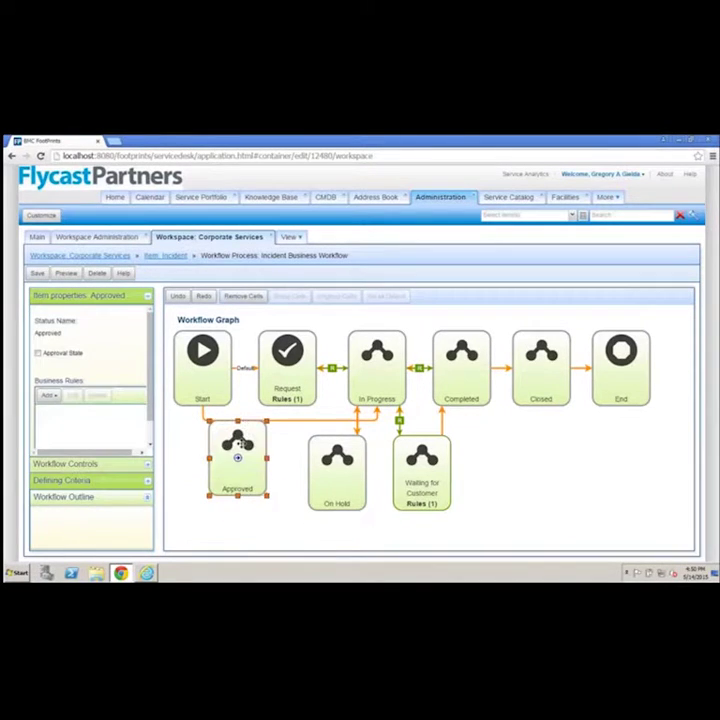
click(91, 483)
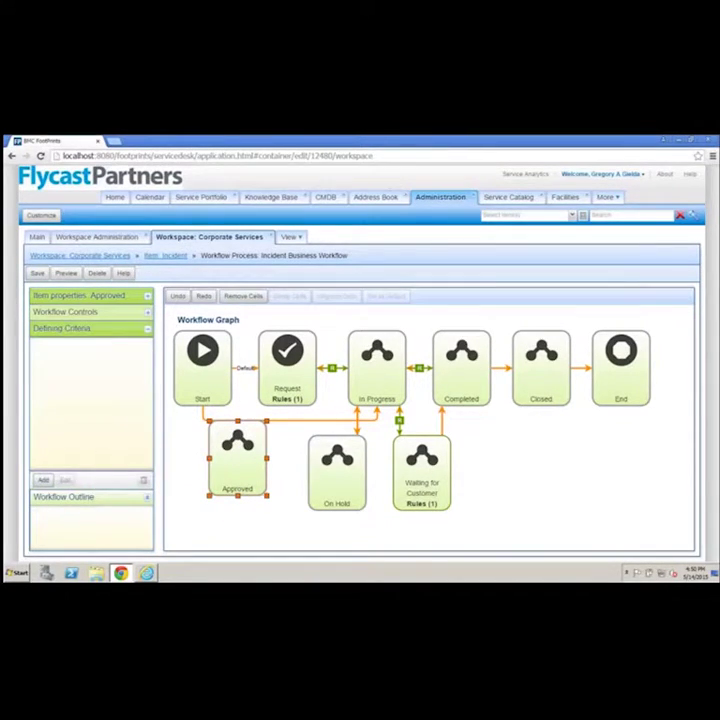
click(90, 314)
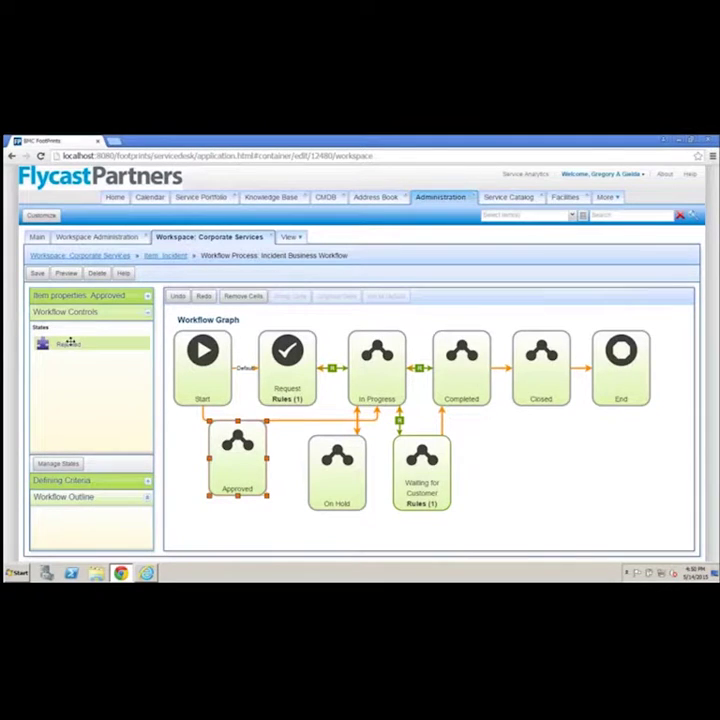
drag(70, 343, 490, 453)
click(545, 505)
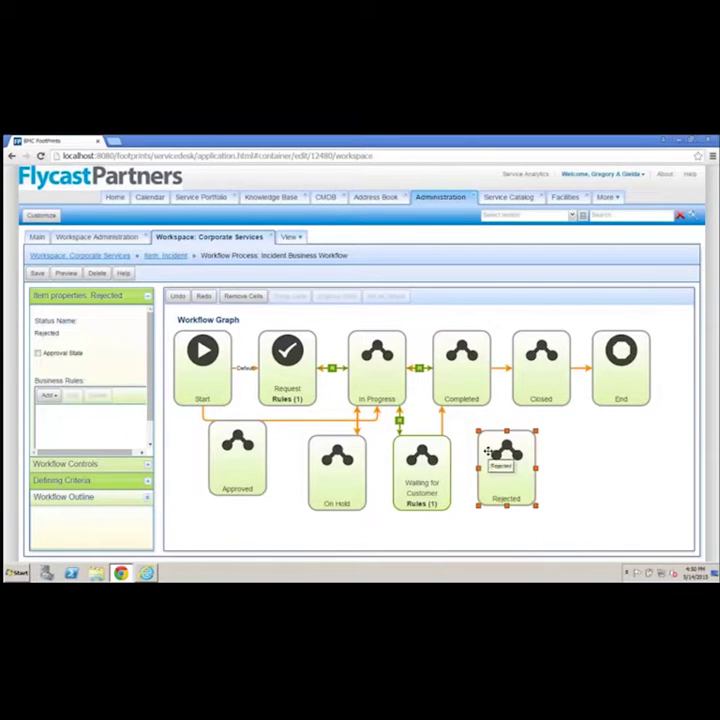
Mark Request as an approval state and connect Request→Approved→In Progress and Waiting for Customer→Rejected→Closed
click(287, 388)
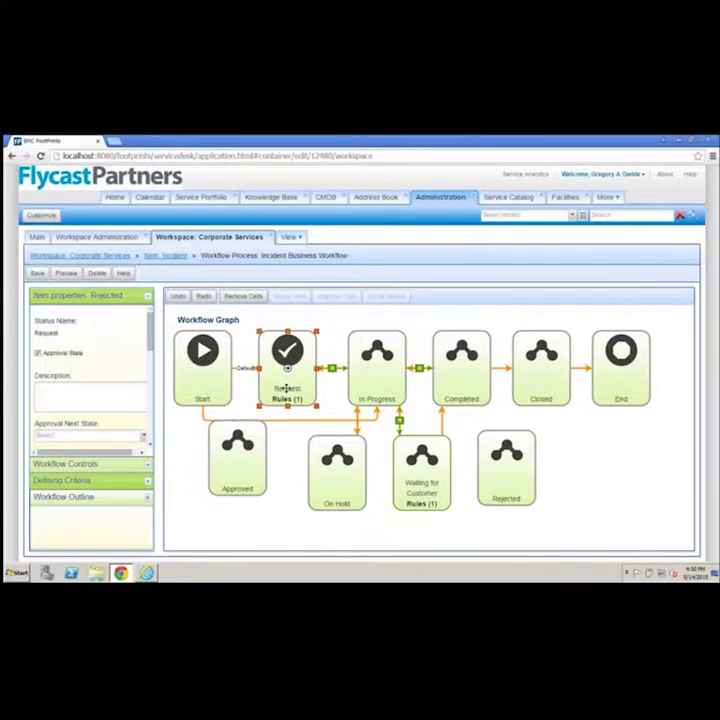
click(38, 353)
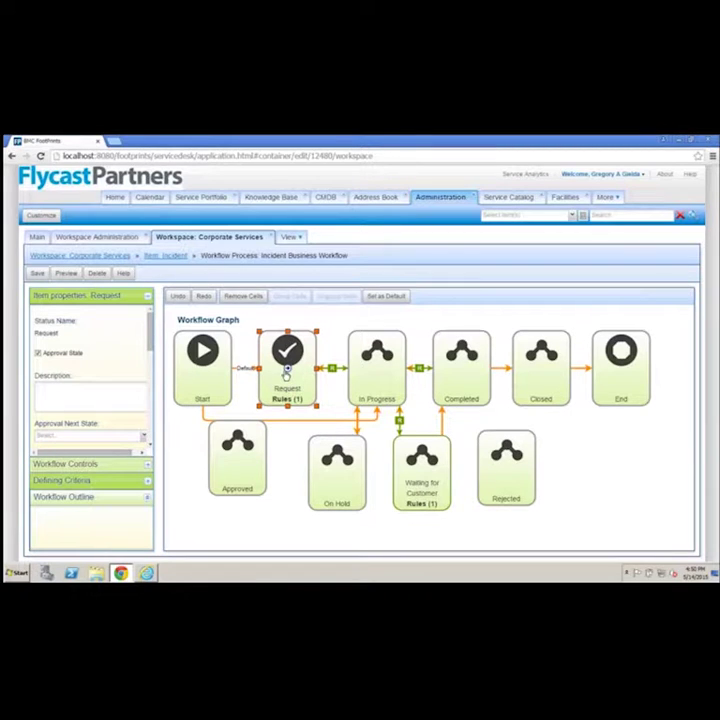
drag(287, 371, 243, 468)
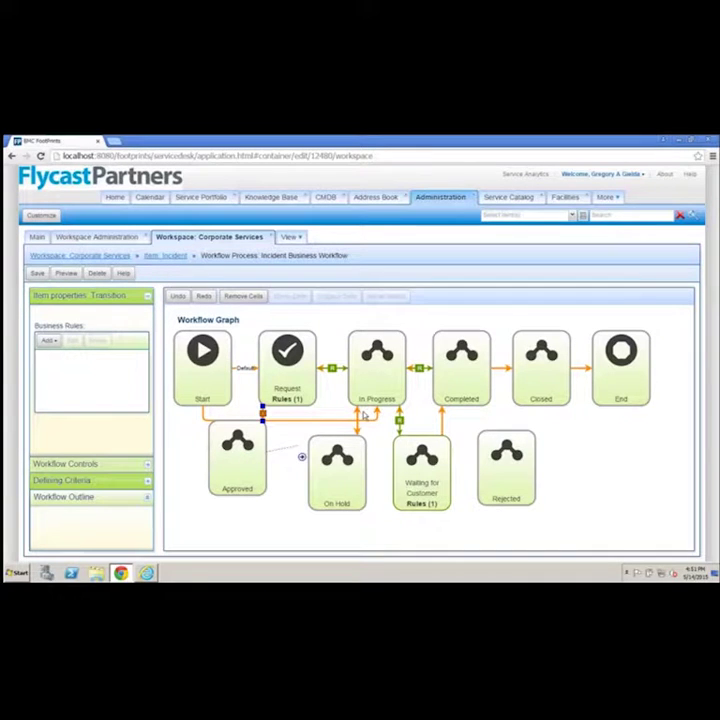
drag(364, 414, 402, 370)
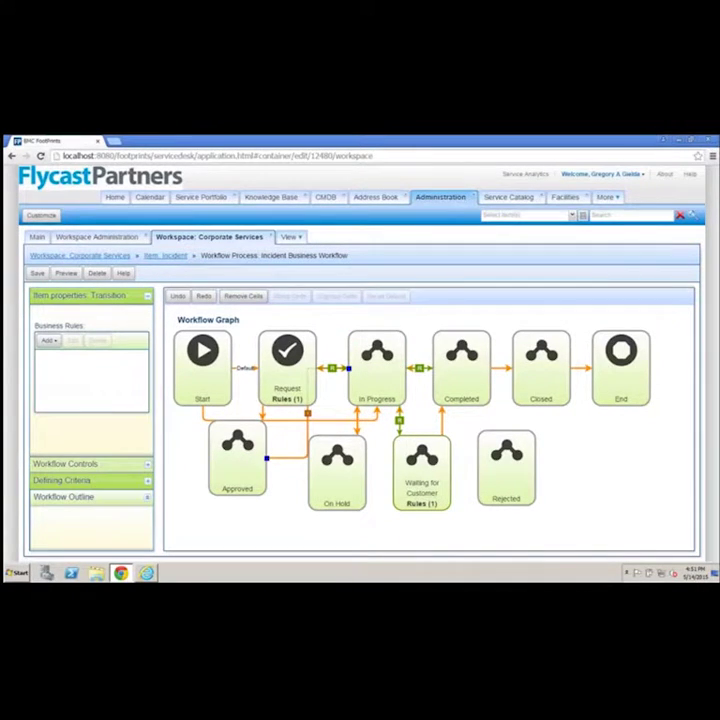
drag(288, 377, 511, 466)
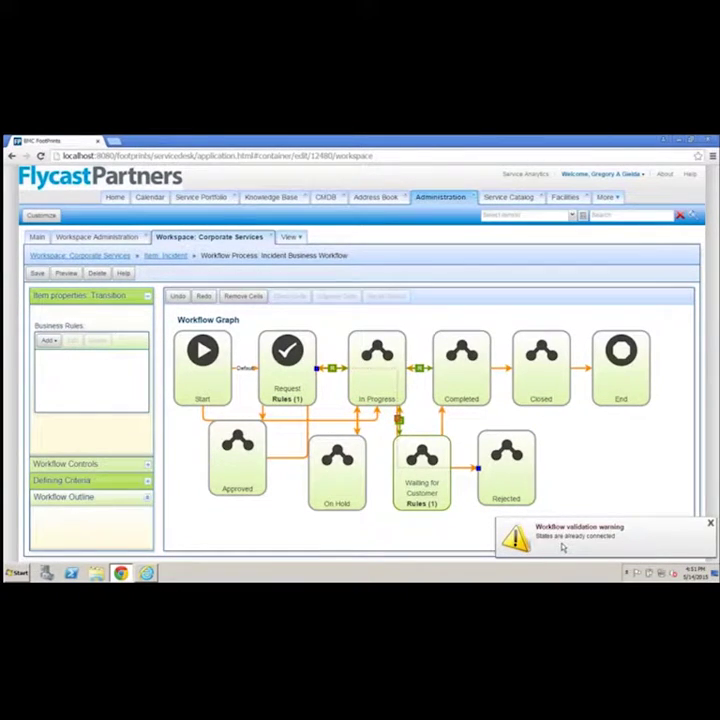
click(710, 522)
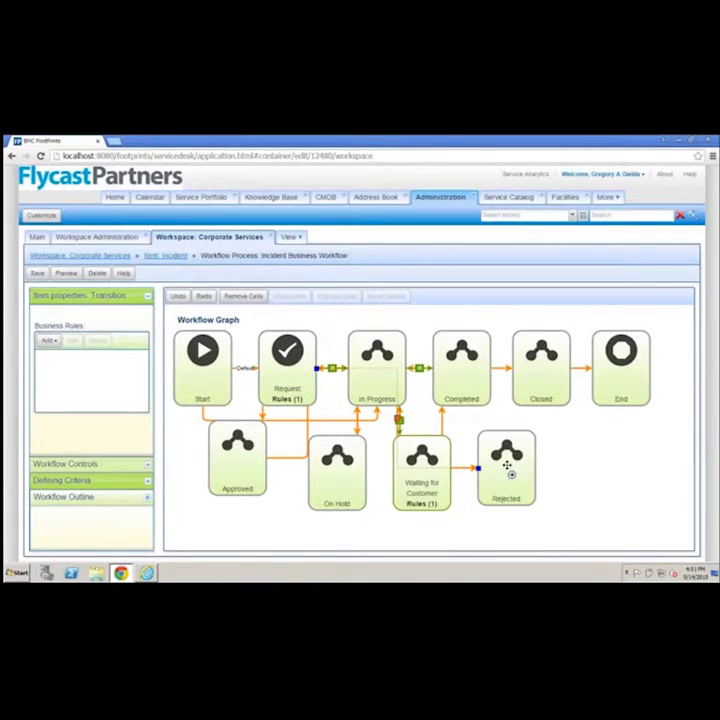
drag(510, 468, 541, 381)
Check the available business rules, move the Rejected state beneath Closed, and return to the Incident item
click(57, 341)
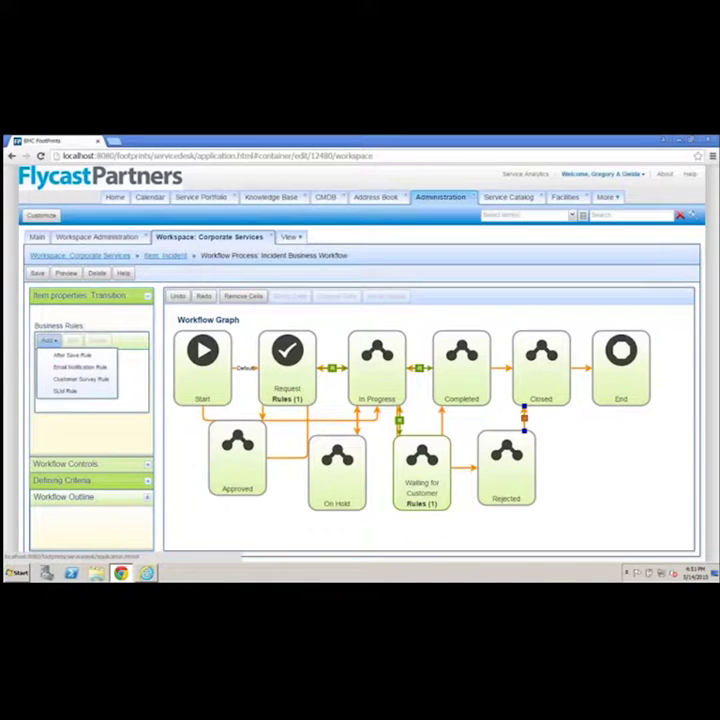
click(334, 329)
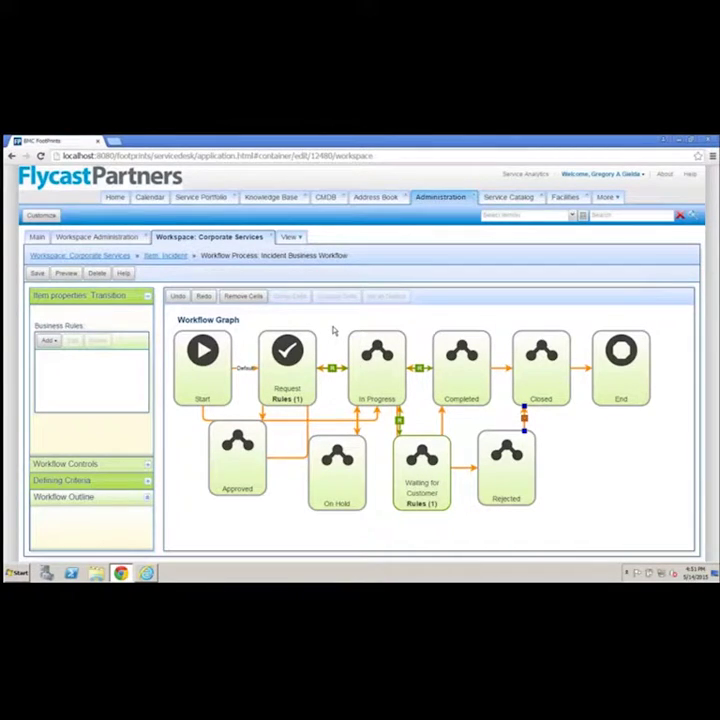
click(563, 474)
click(536, 482)
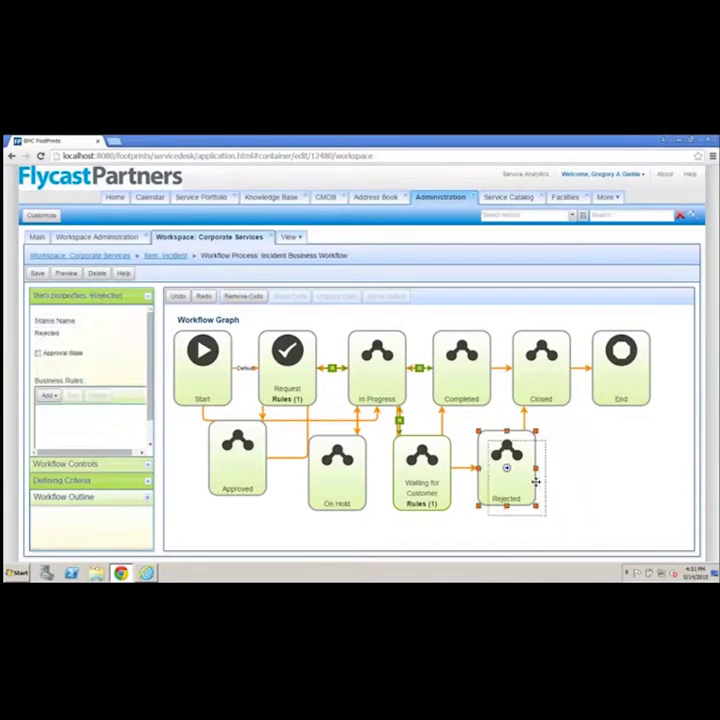
drag(536, 482, 536, 482)
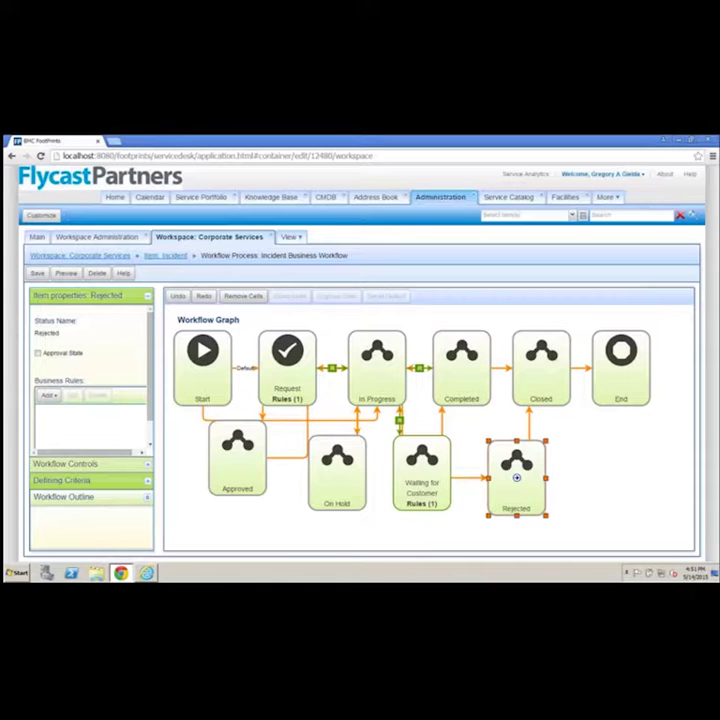
click(470, 440)
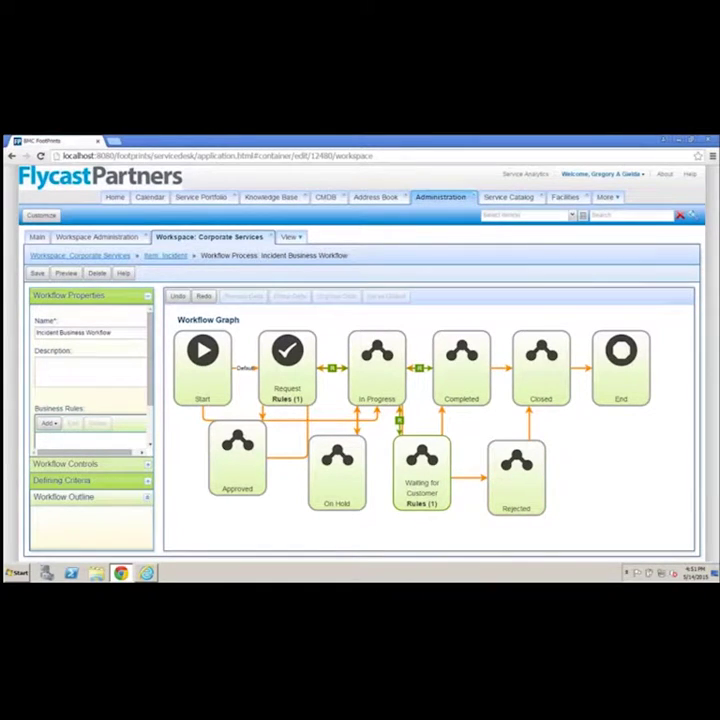
click(176, 256)
Leave the workflow without saving, close the Corporate Services workspace, and return to the Home tickets page
click(338, 390)
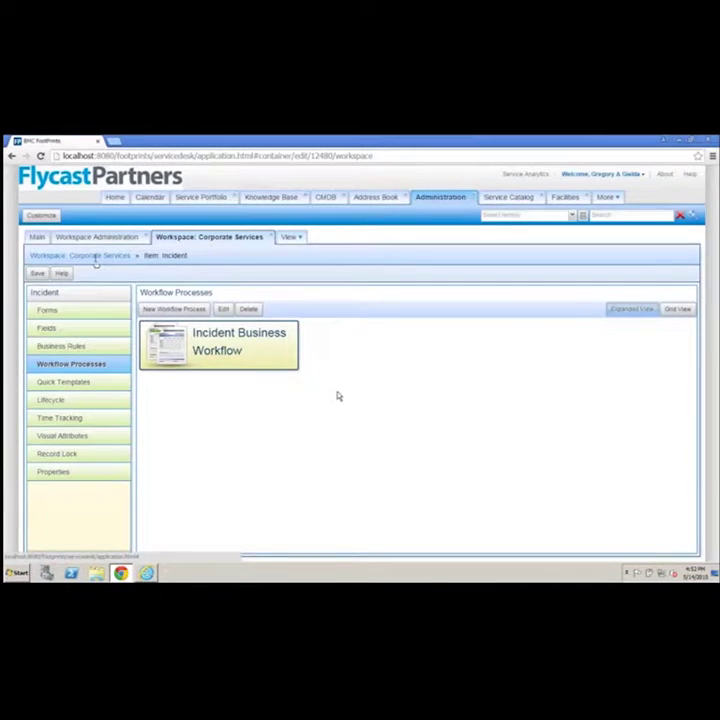
click(96, 256)
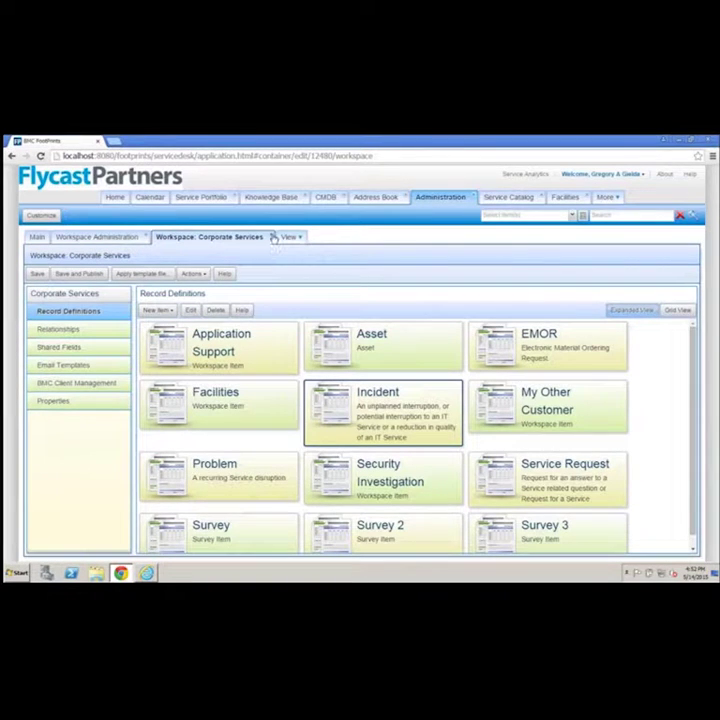
click(270, 237)
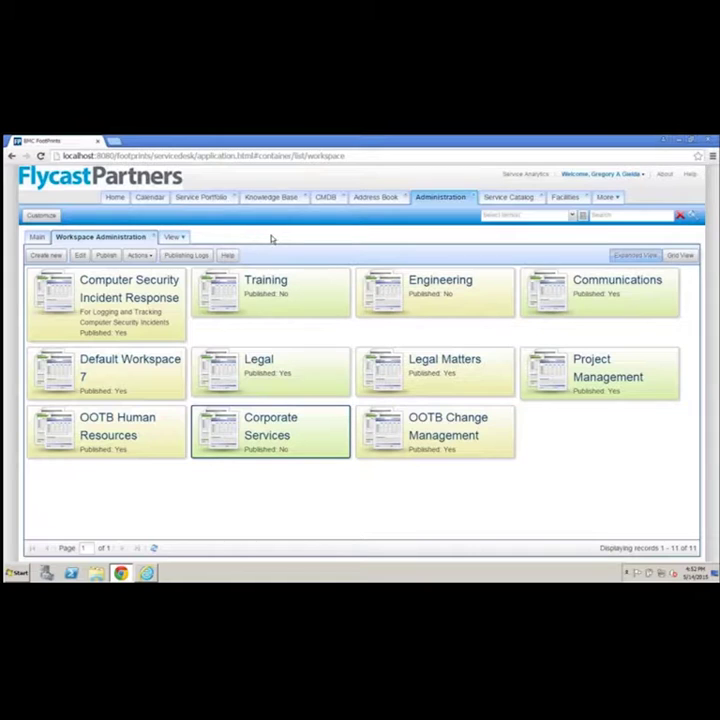
click(38, 238)
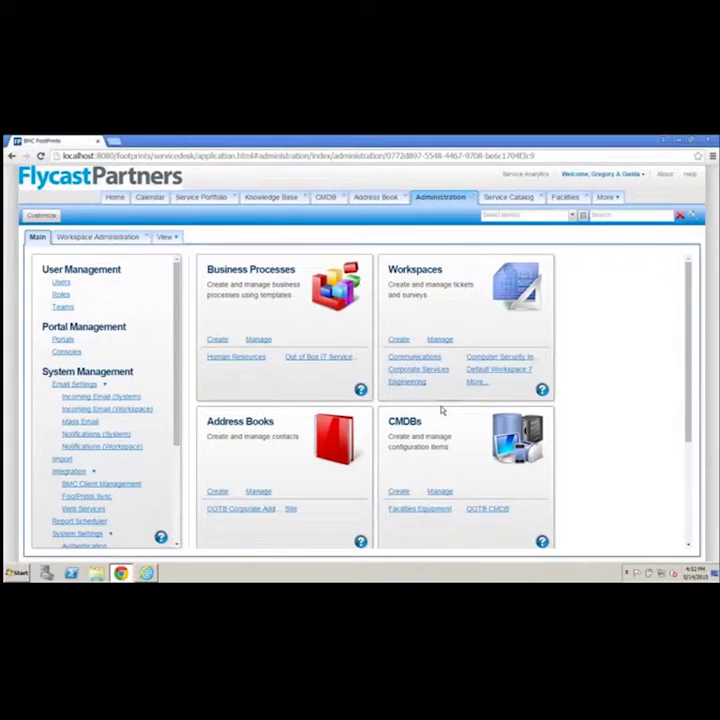
click(118, 200)
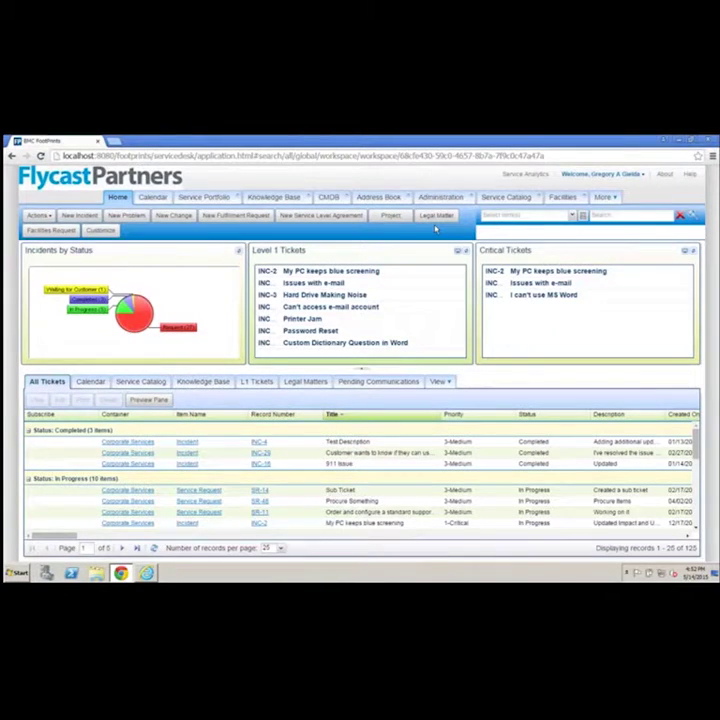
click(622, 218)
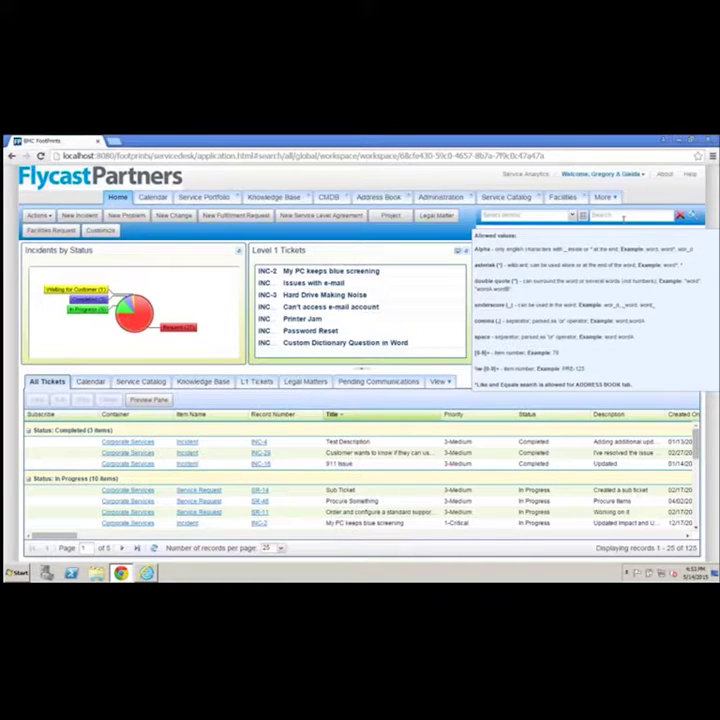
Quick-search Corporate Services / Incident for 'email' and browse the 20 results grouped by priority
click(621, 214)
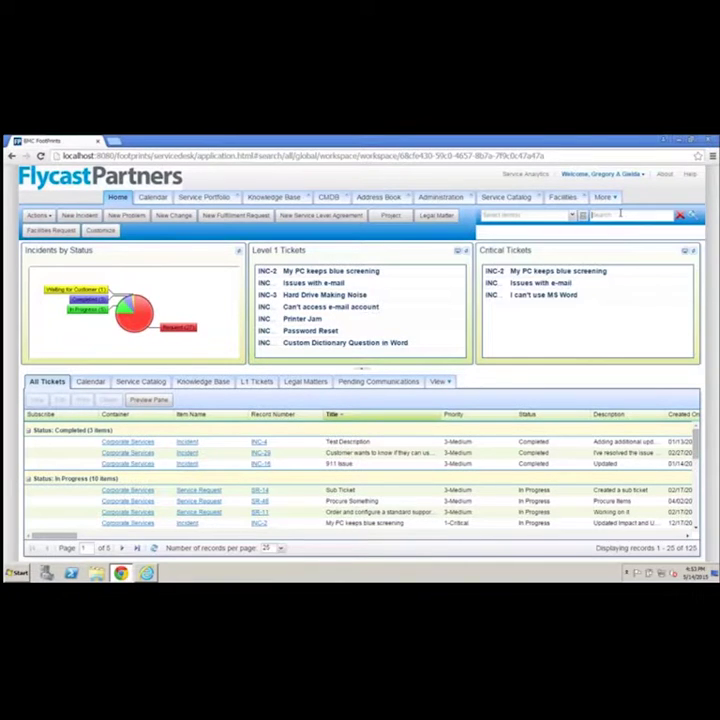
text(4)
text(mail)
click(573, 216)
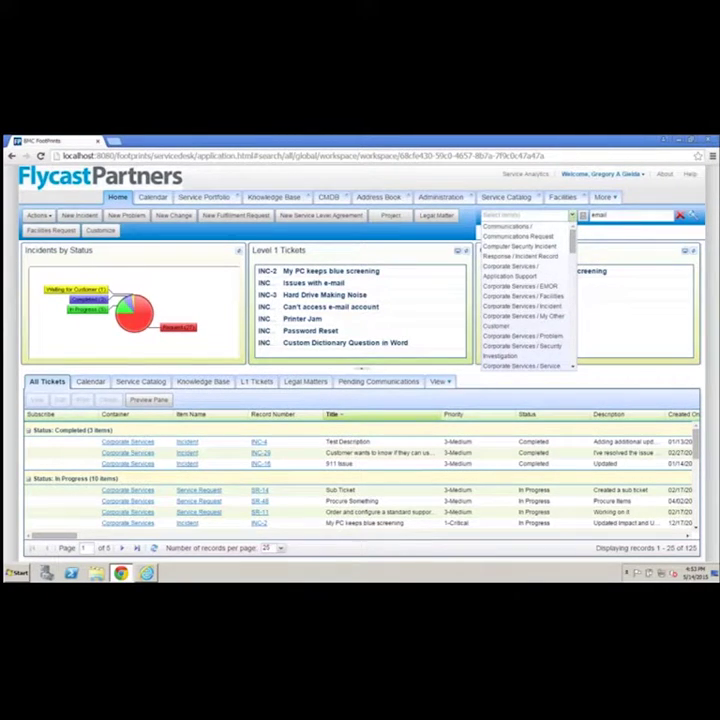
click(541, 309)
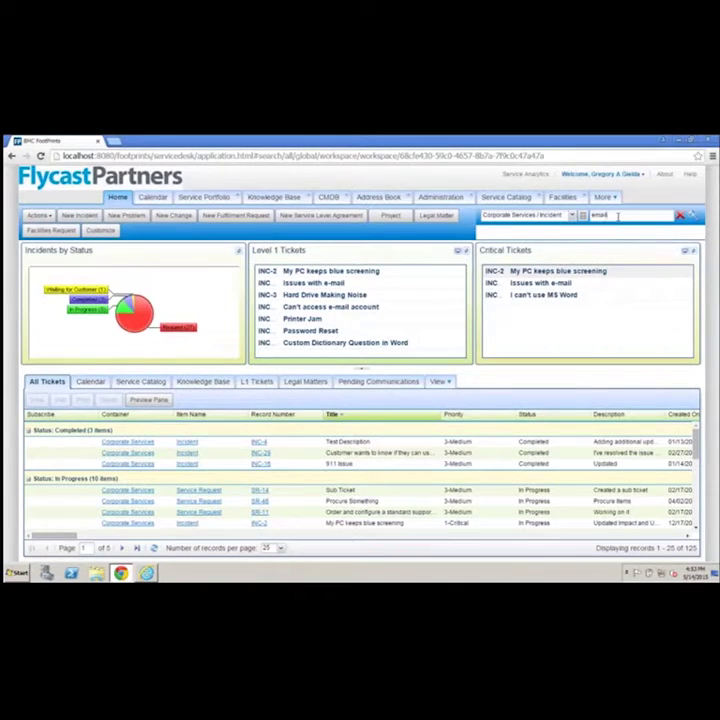
mouse_move(618, 217)
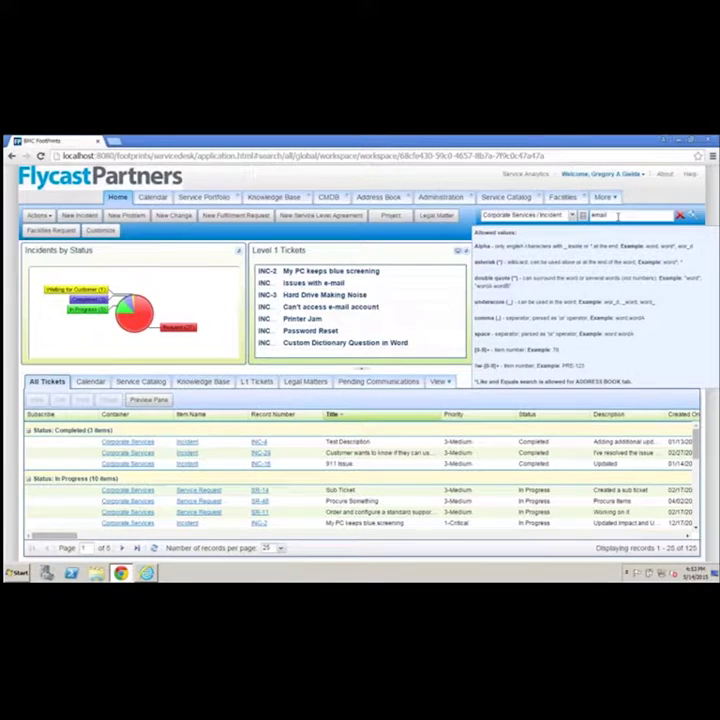
key(Return)
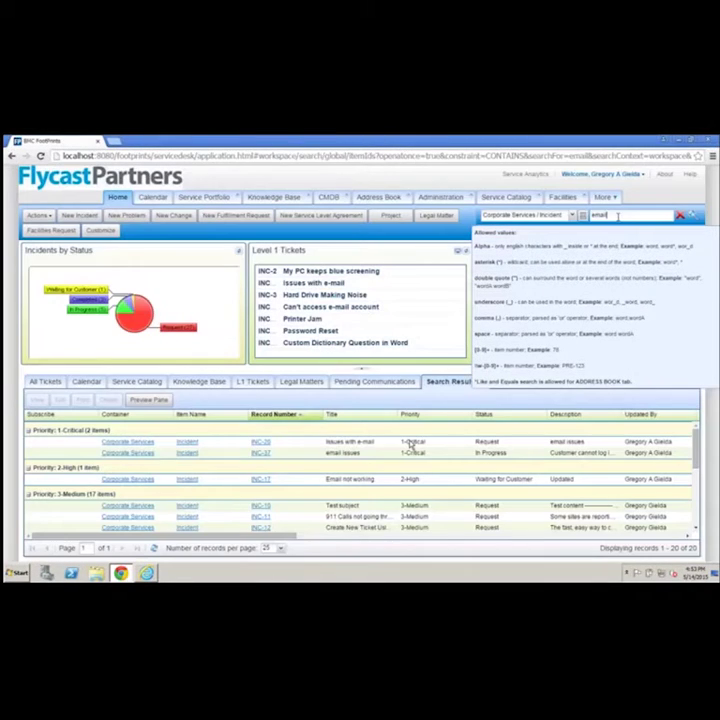
scroll(371, 454, down, 2)
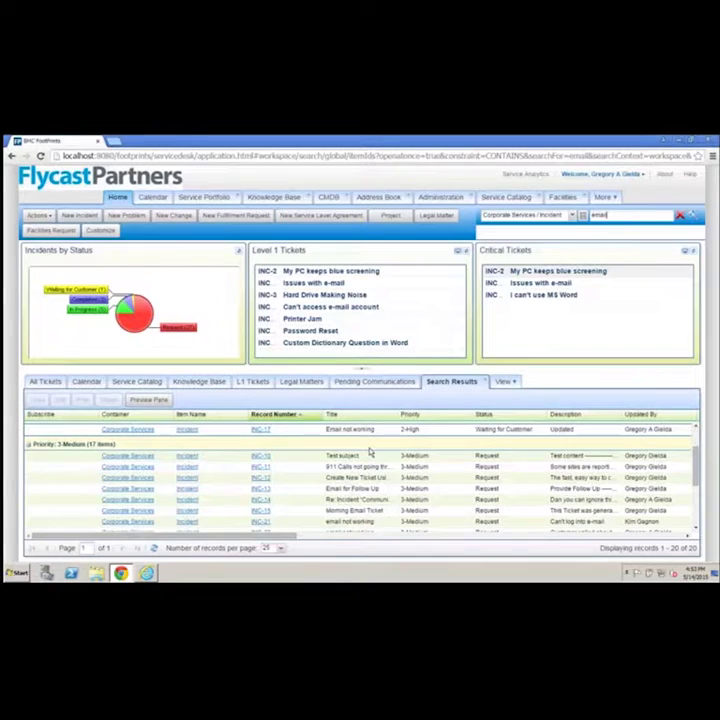
scroll(371, 454, down, 3)
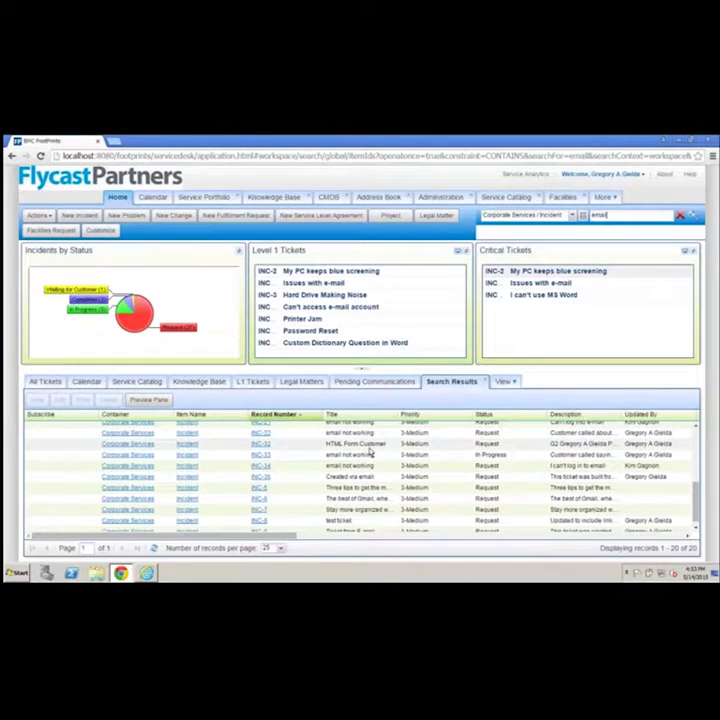
scroll(368, 458, up, 5)
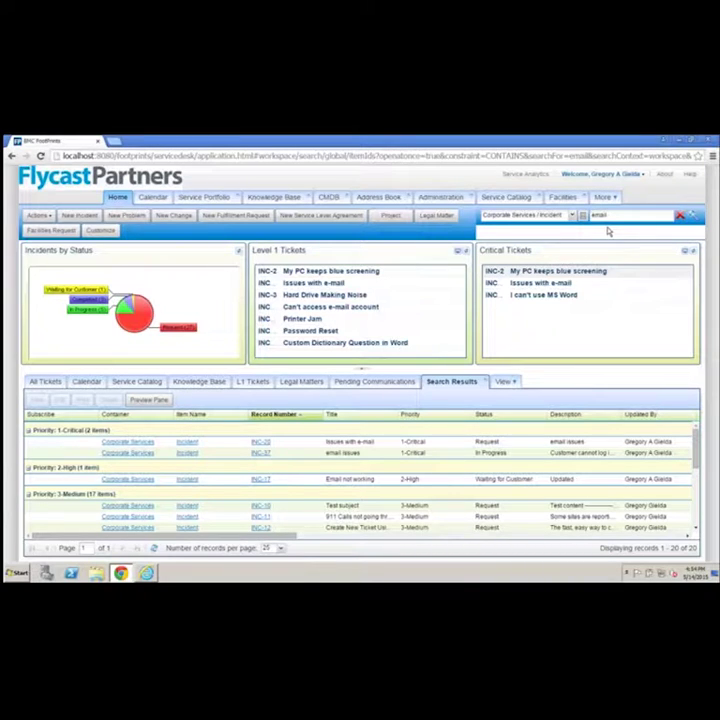
Start a new Advanced Search and name it 'Old Tickets'
click(573, 217)
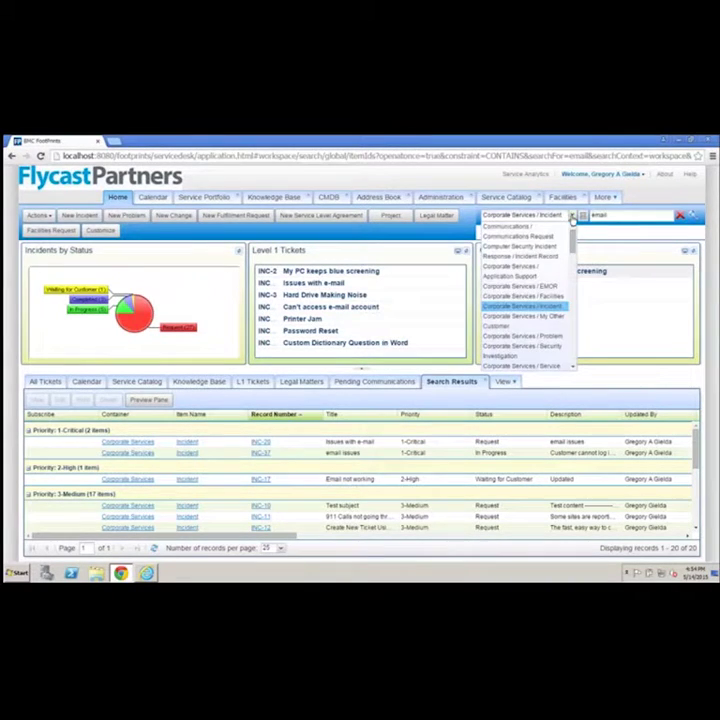
drag(573, 226, 573, 360)
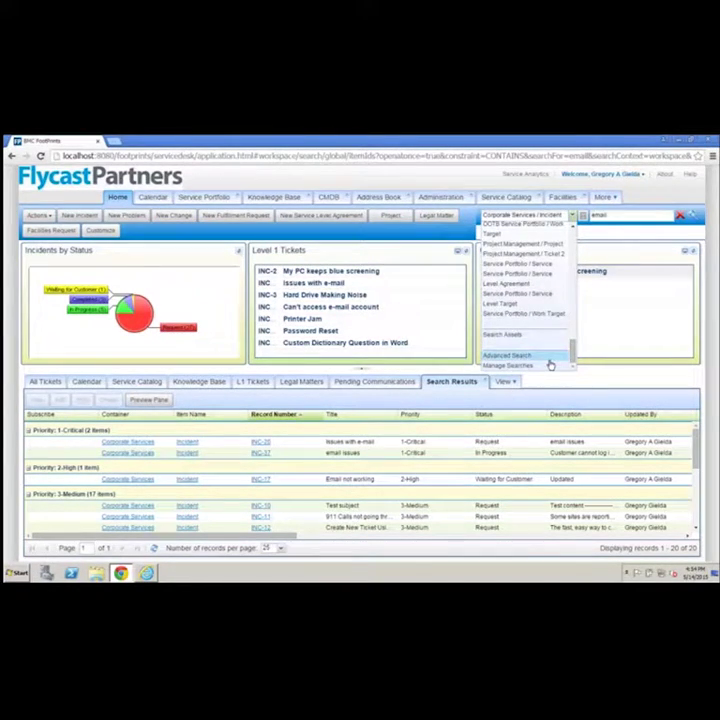
click(549, 360)
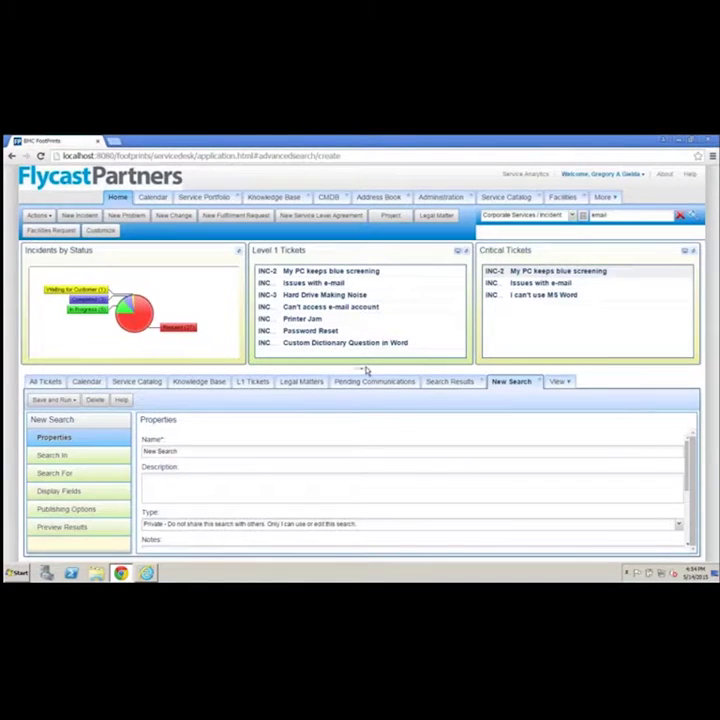
scroll(360, 368, down, 1)
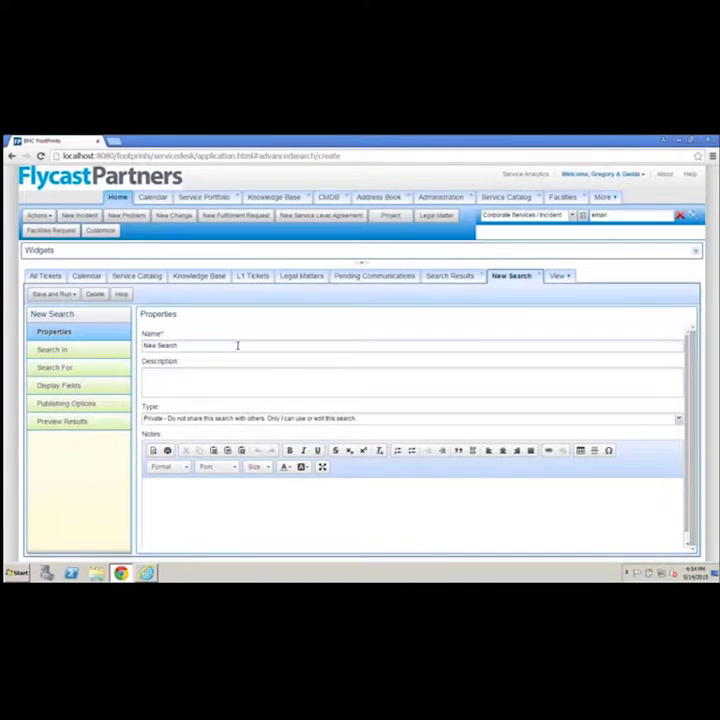
drag(238, 344, 112, 350)
text(Old Tickets)
Describe it as 'Tickets more than 4 days old that are Critical, that are not closed.' and make it Shared
click(170, 381)
text(Tickets more than 45)
key(BackSpace)
text(day)
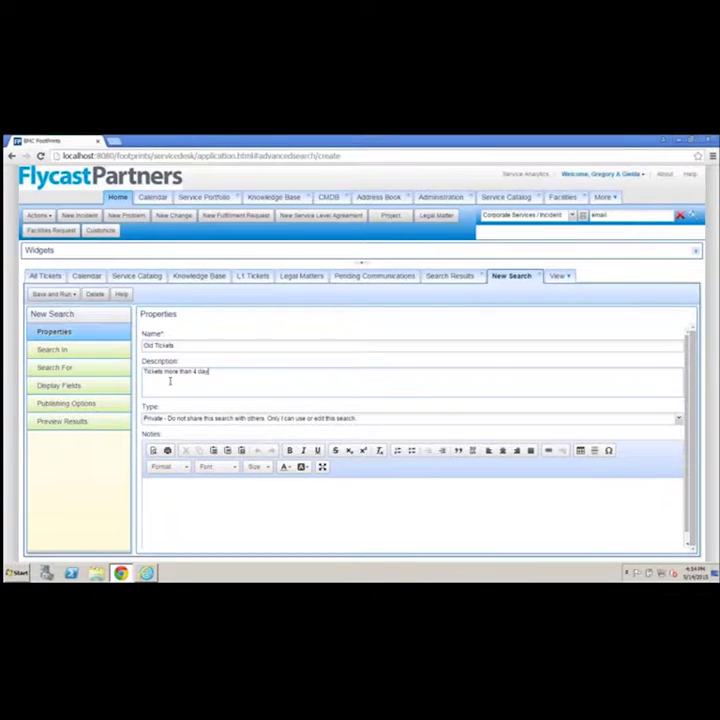
text(s old that are Critical, that are not closed...)
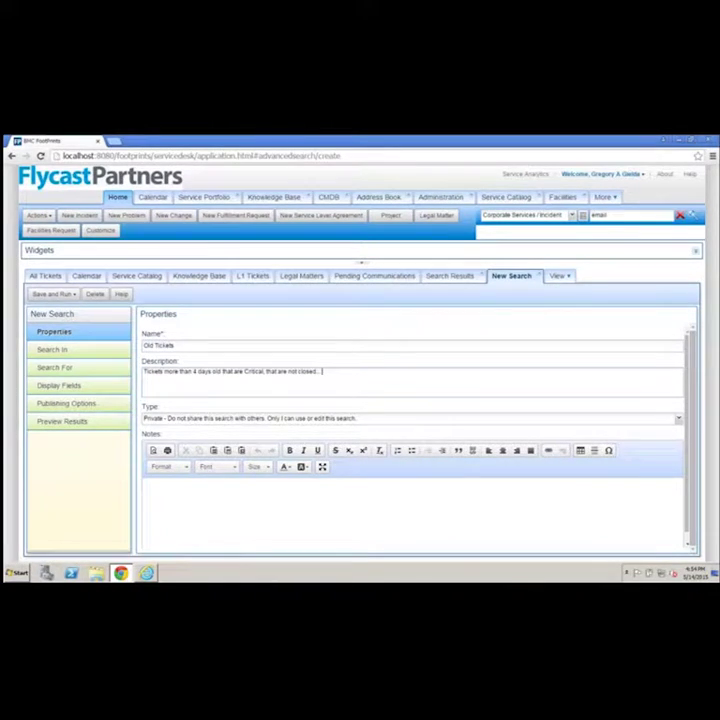
click(587, 417)
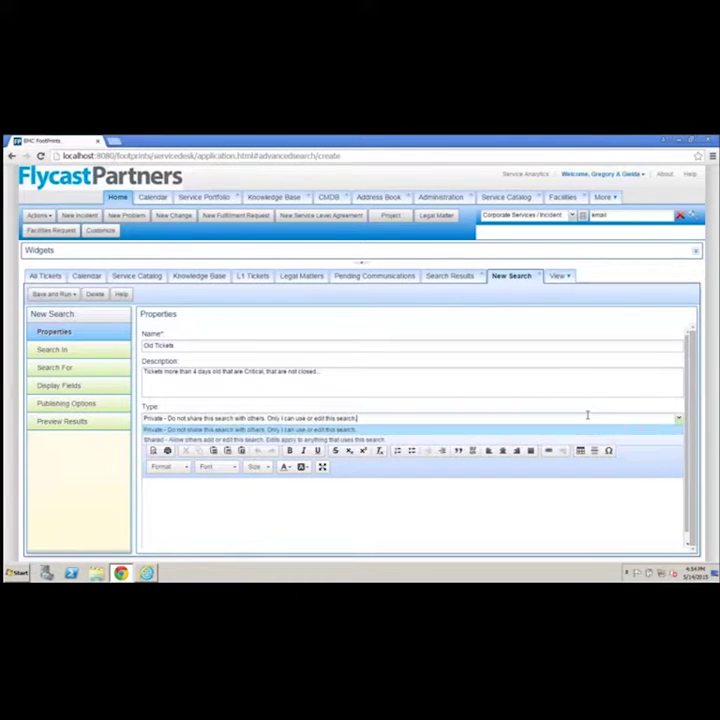
click(381, 440)
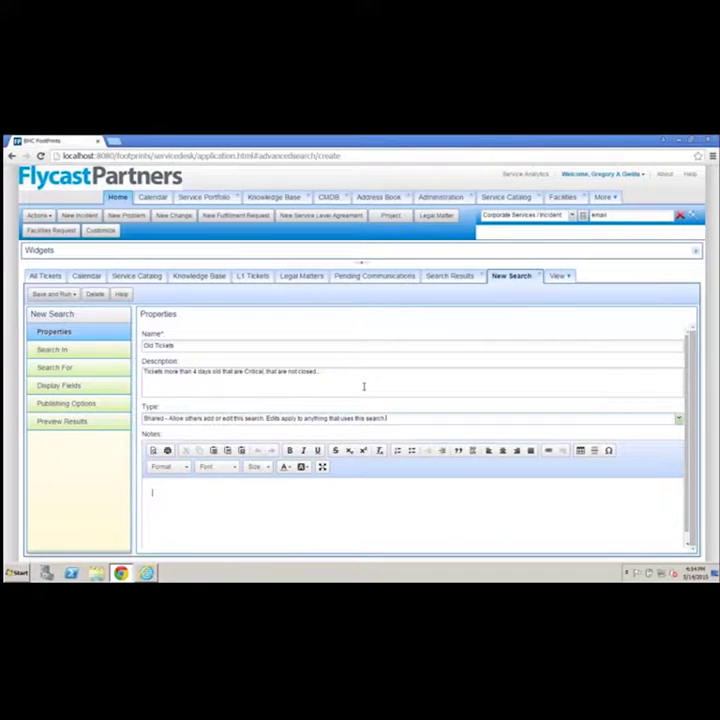
click(74, 354)
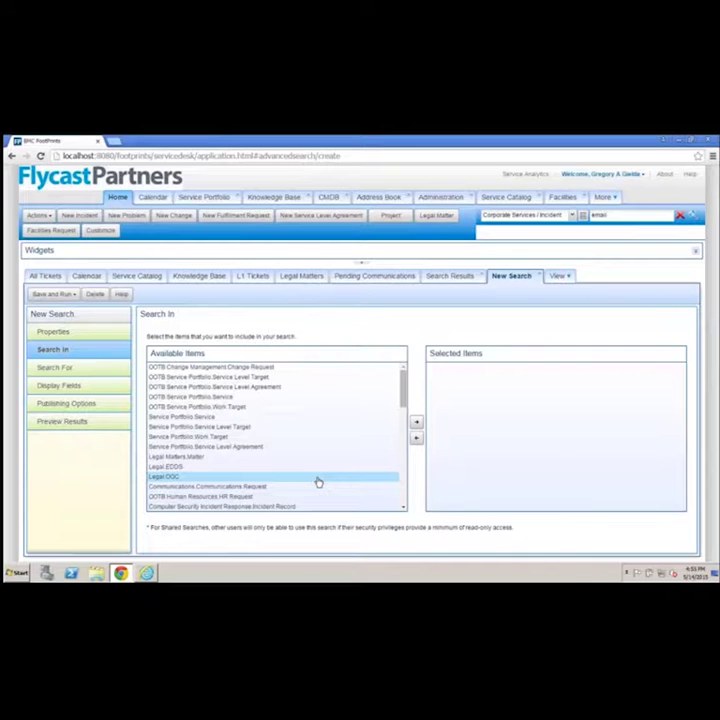
Limit the Old Tickets search to the Corporate Services.Incident container
scroll(339, 439, down, 3)
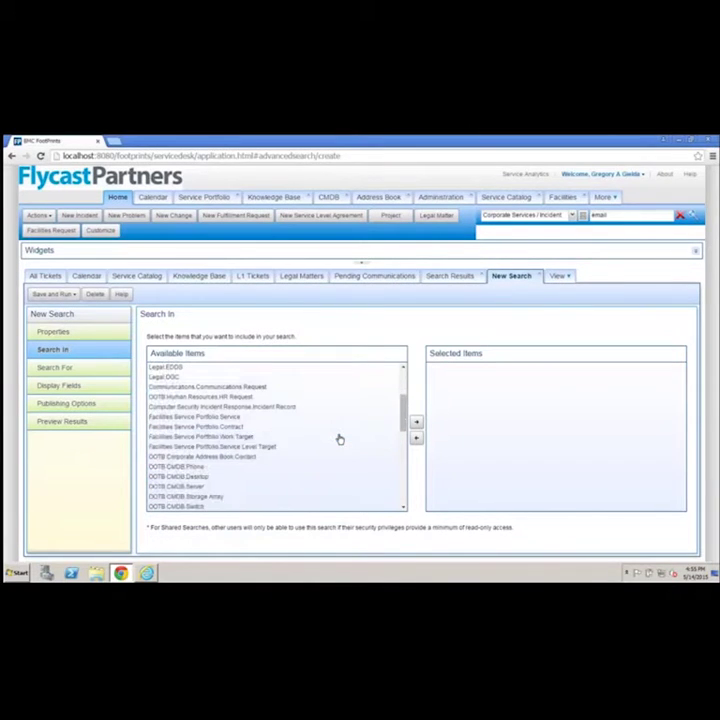
click(339, 437)
scroll(339, 439, down, 2)
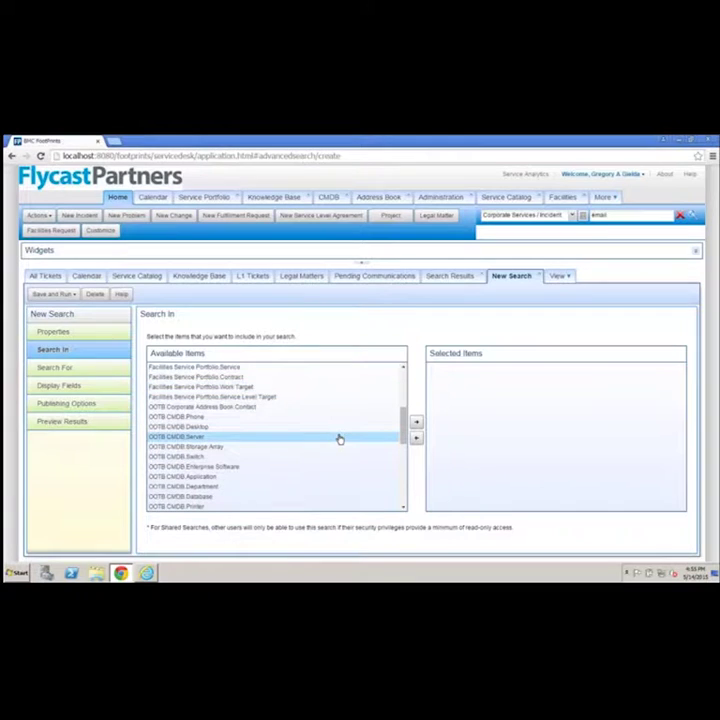
scroll(339, 439, up, 2)
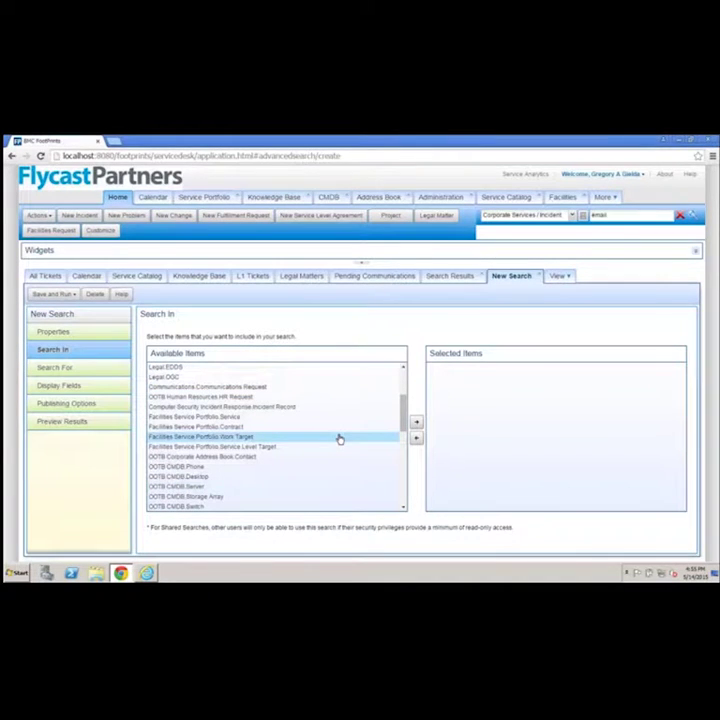
scroll(339, 439, up, 2)
scroll(339, 439, up, 2)
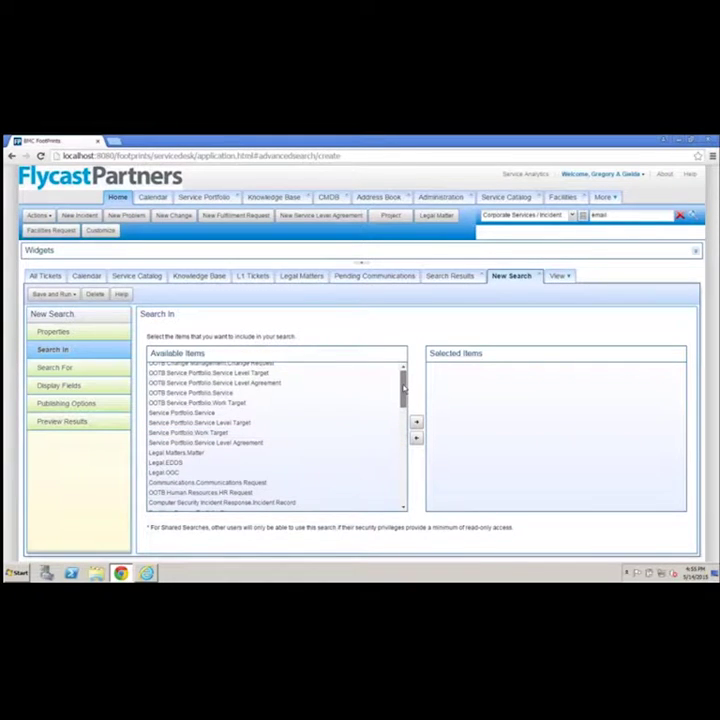
drag(404, 388, 404, 475)
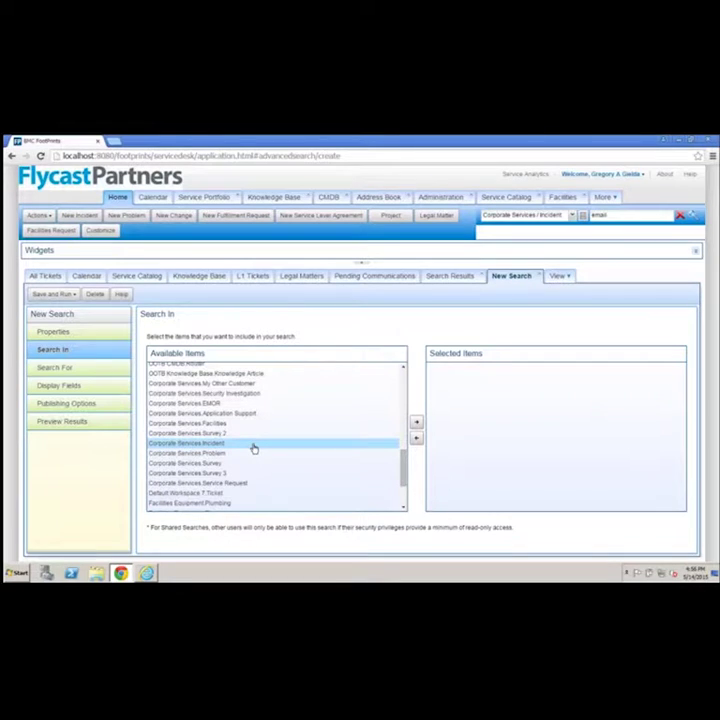
double_click(253, 447)
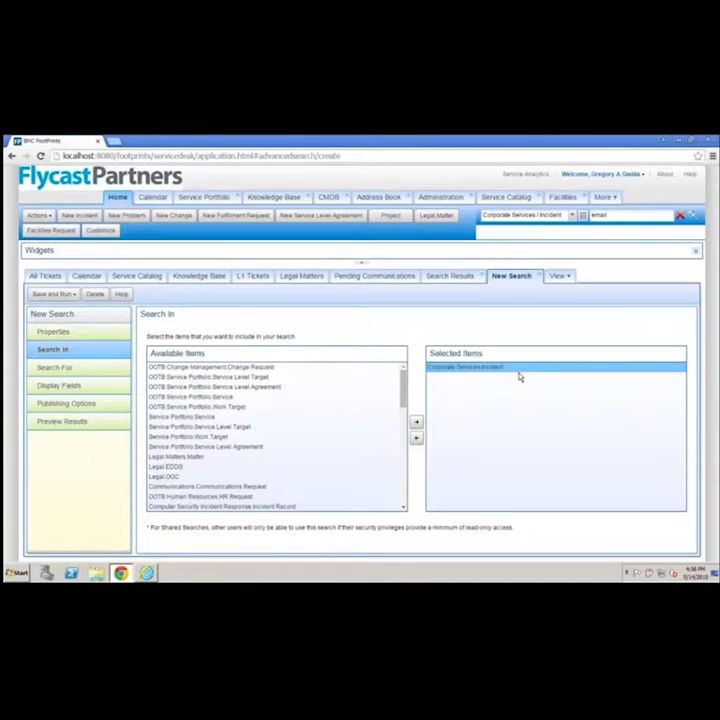
click(54, 367)
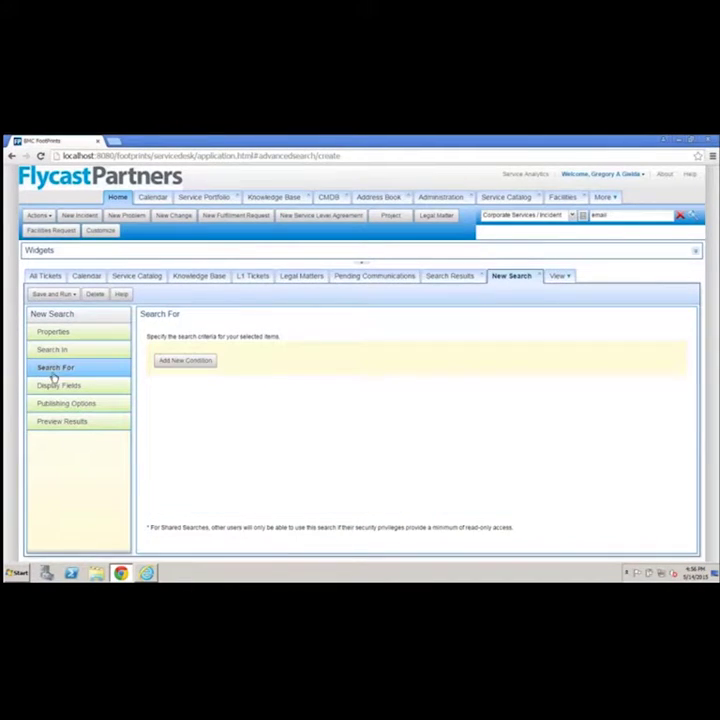
Add a search condition requiring Age greater than or equal to 4 days 0 hours 0 minutes
click(179, 361)
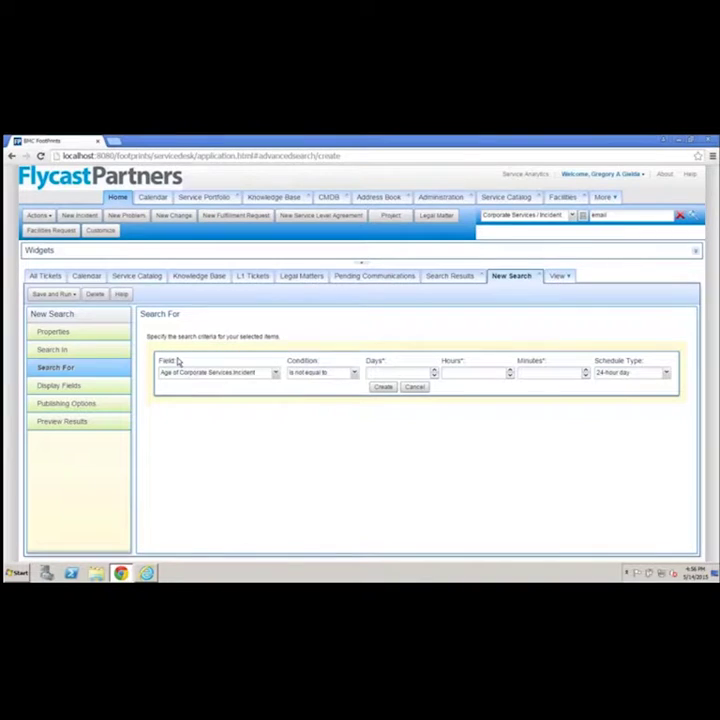
click(277, 376)
click(277, 376)
click(322, 373)
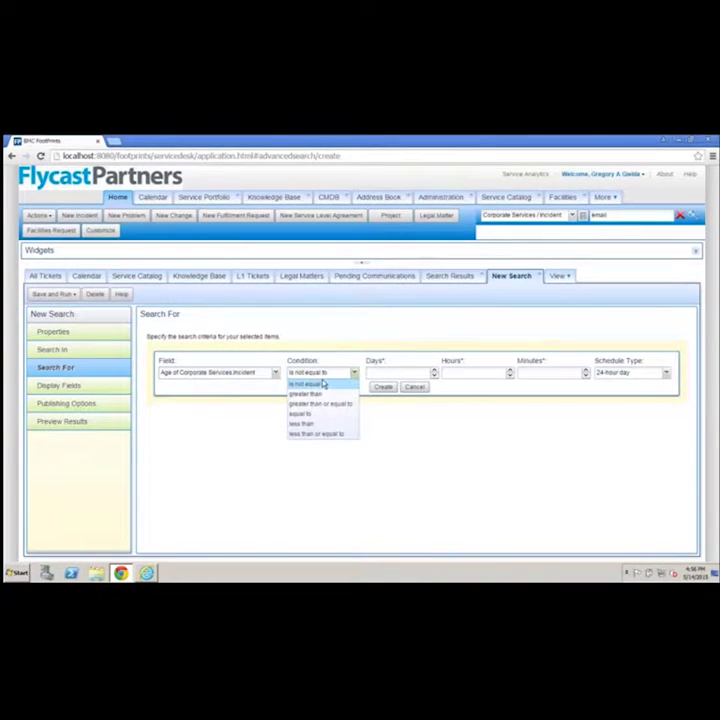
click(322, 404)
click(397, 373)
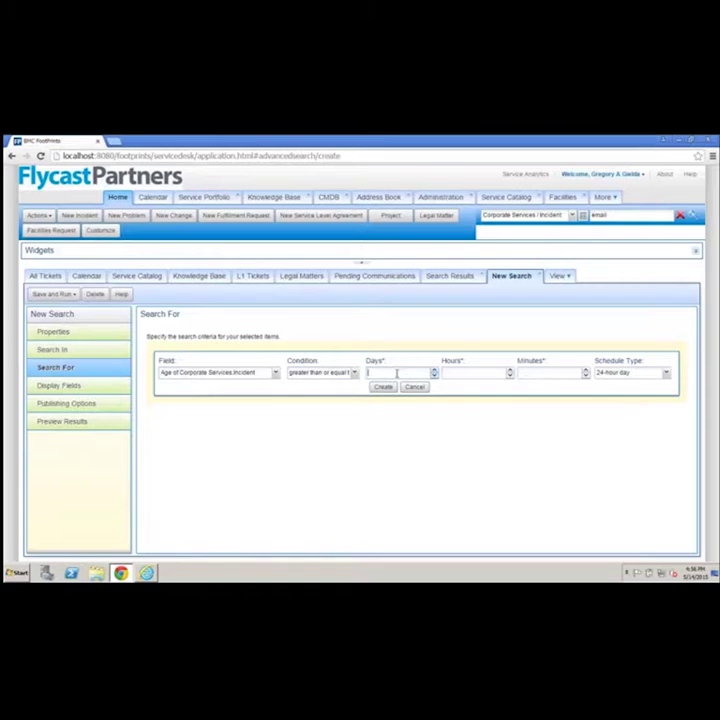
text(4)
click(509, 376)
click(537, 374)
text(0)
click(385, 387)
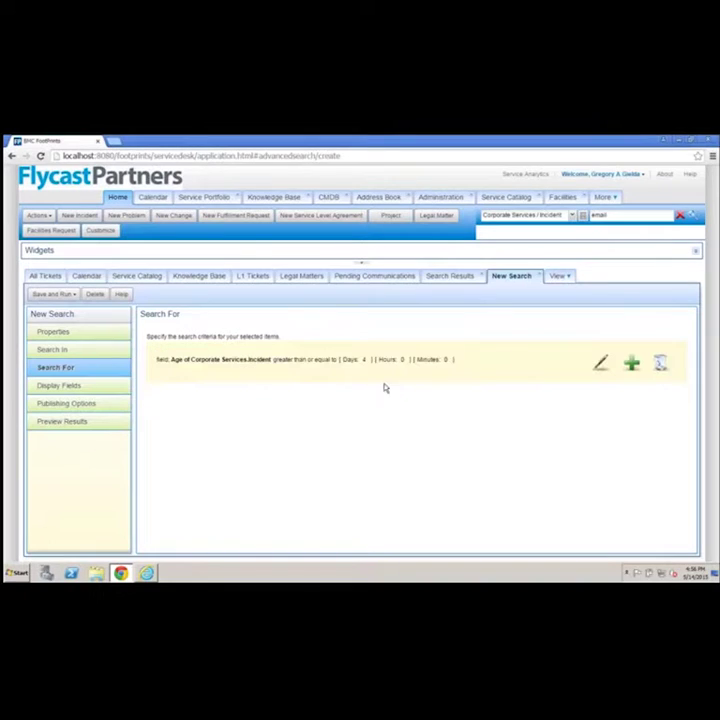
Add an AND condition requiring Common.Status not equal to Closed
click(630, 365)
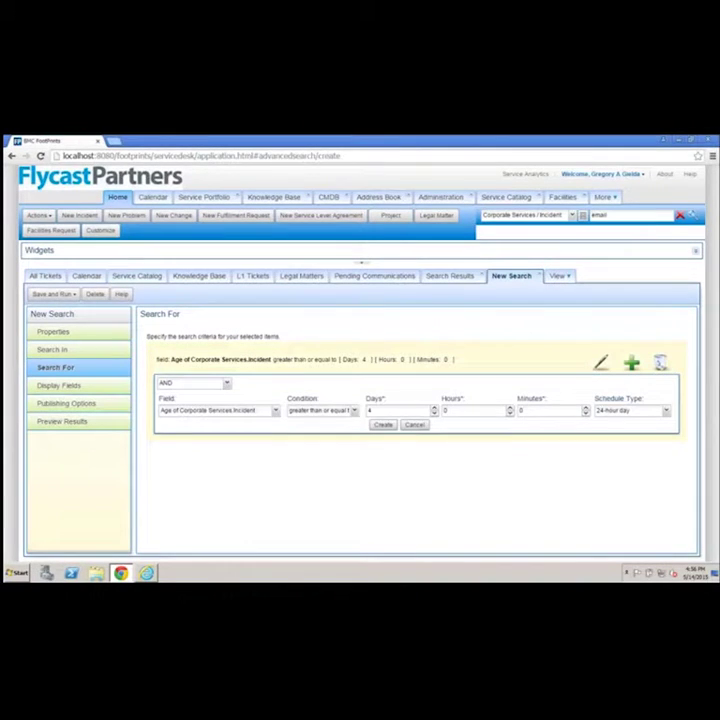
click(275, 414)
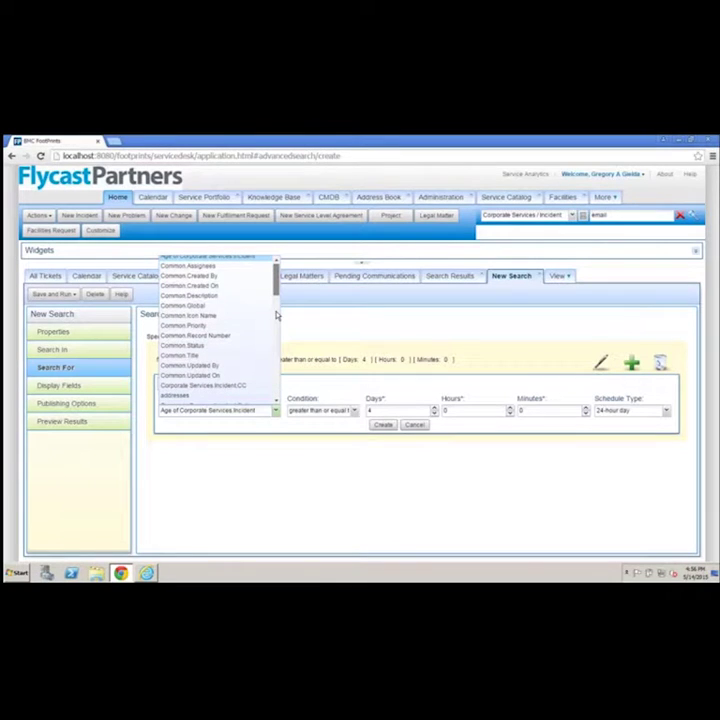
scroll(277, 316, down, 10)
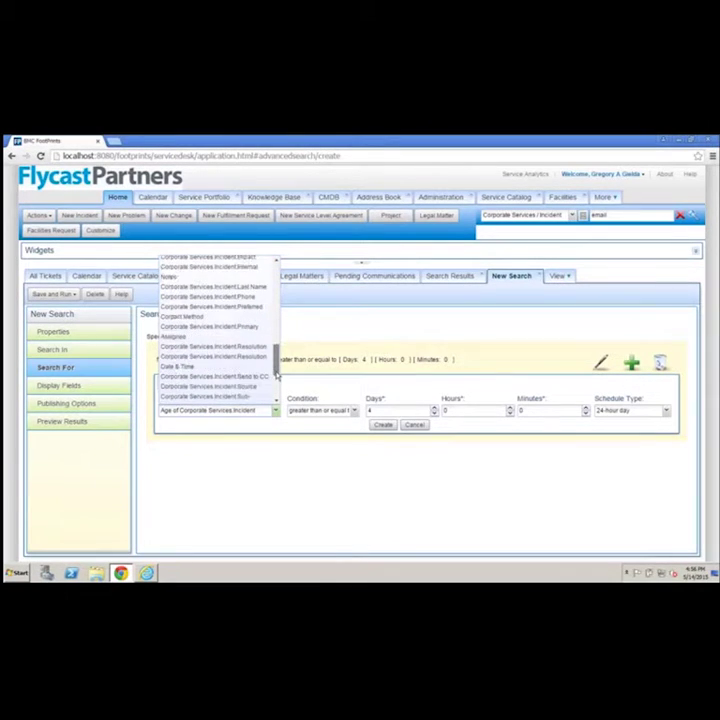
scroll(278, 330, up, 5)
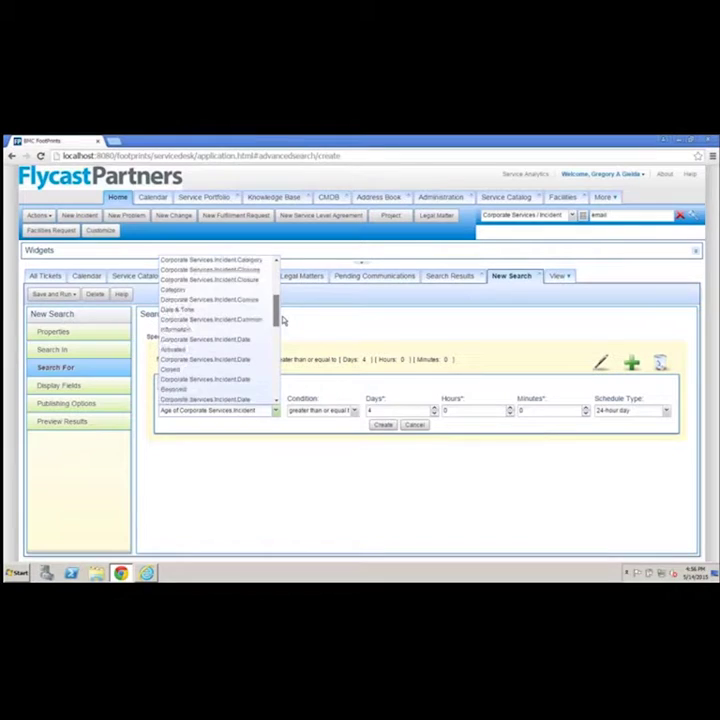
scroll(282, 345, down, 5)
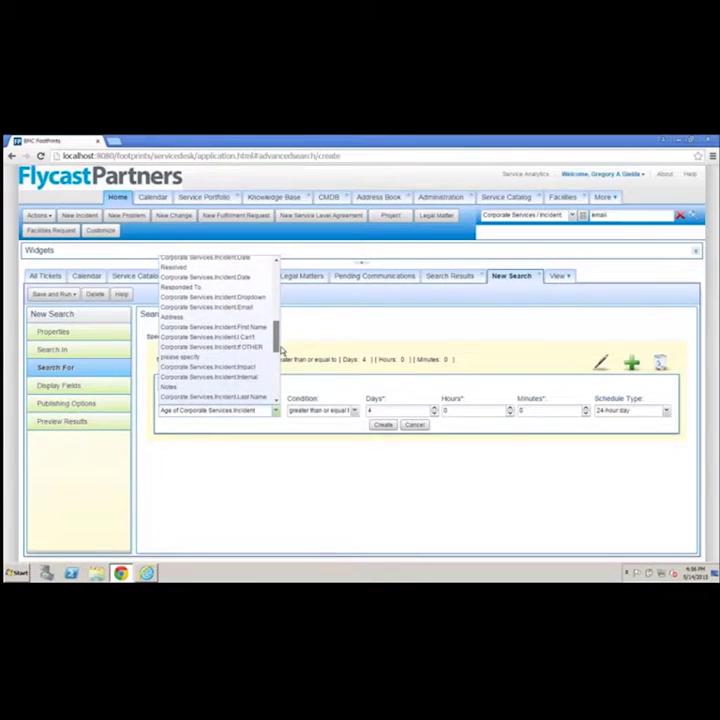
drag(281, 354, 279, 380)
click(206, 352)
click(335, 412)
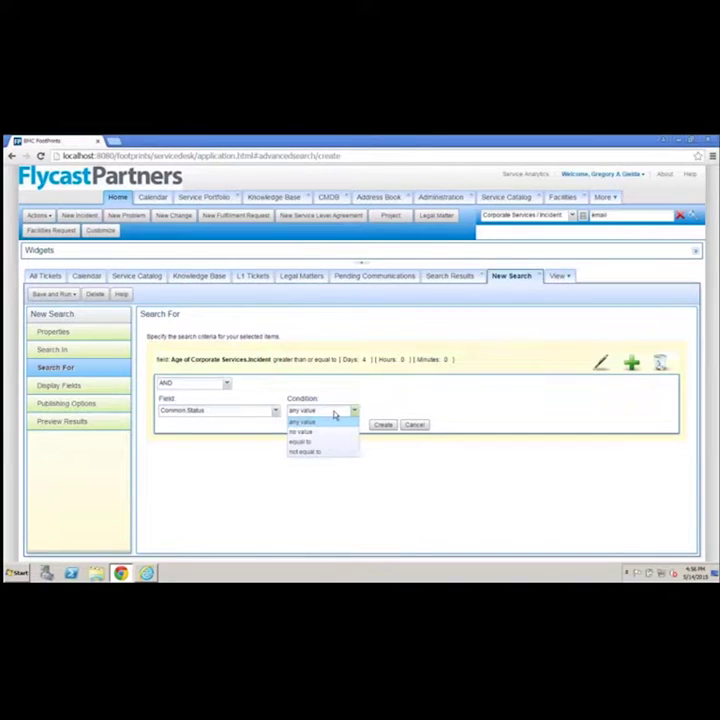
click(320, 454)
click(425, 411)
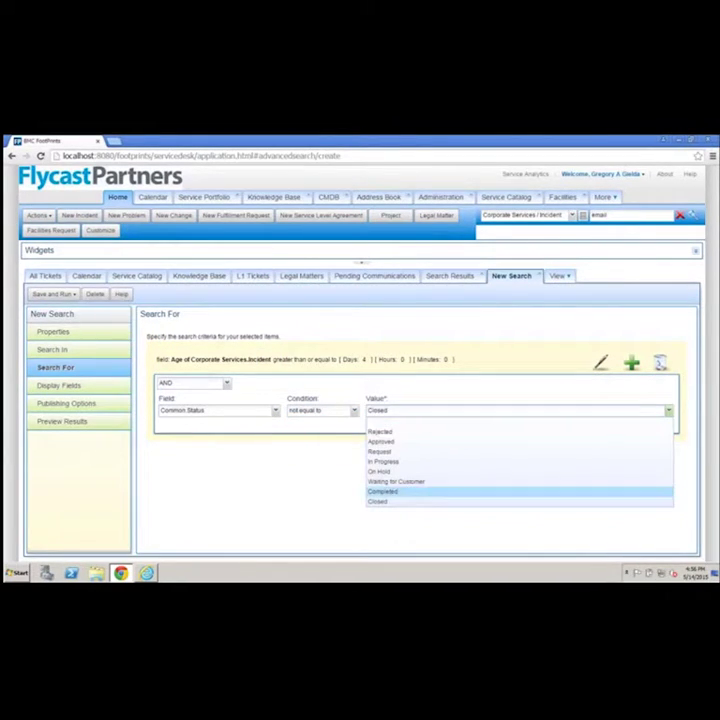
click(397, 501)
click(384, 425)
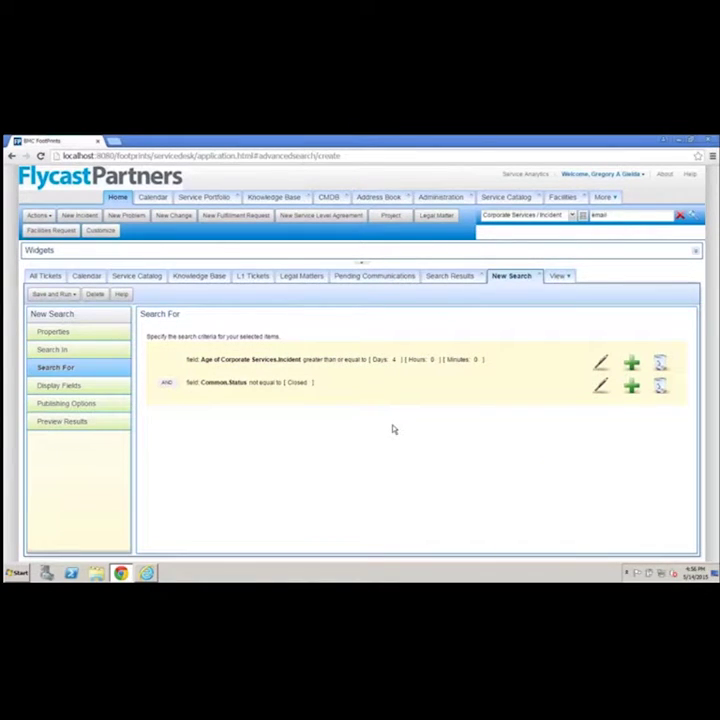
click(68, 392)
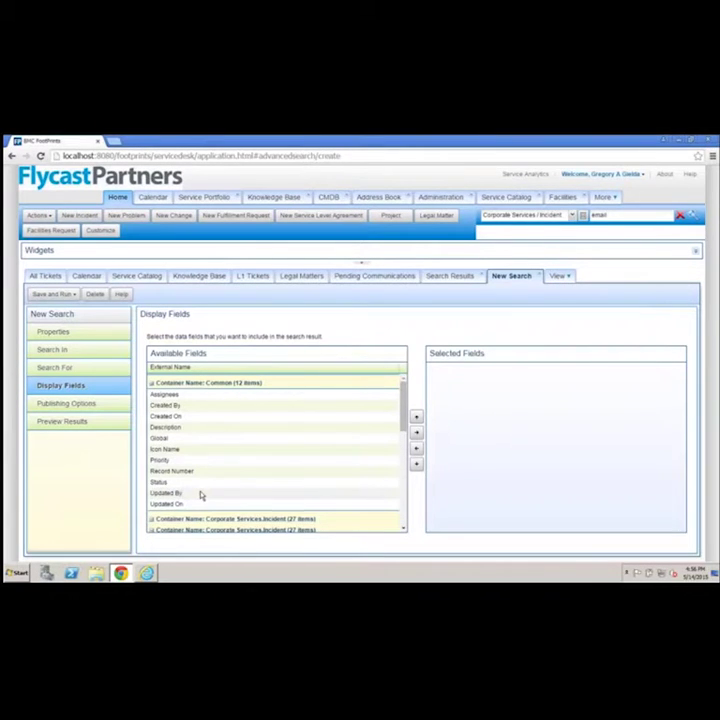
Display Record Number, Title, Status and Priority as result columns, with Record Number first
double_click(201, 494)
double_click(201, 487)
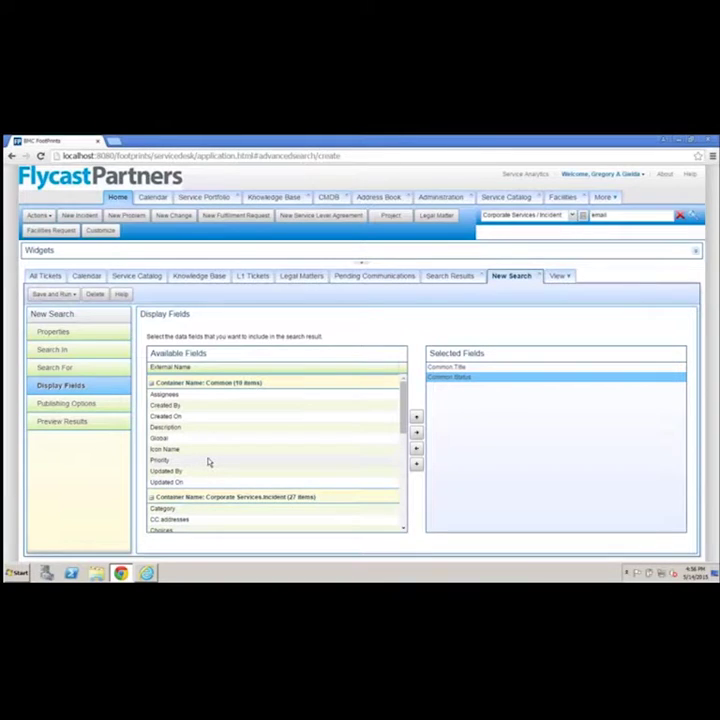
double_click(208, 462)
double_click(208, 462)
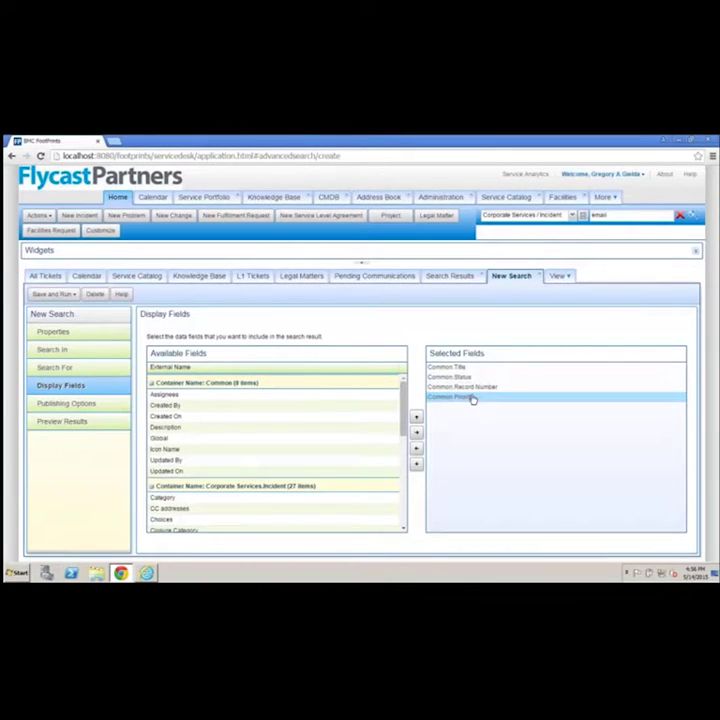
drag(469, 391, 472, 369)
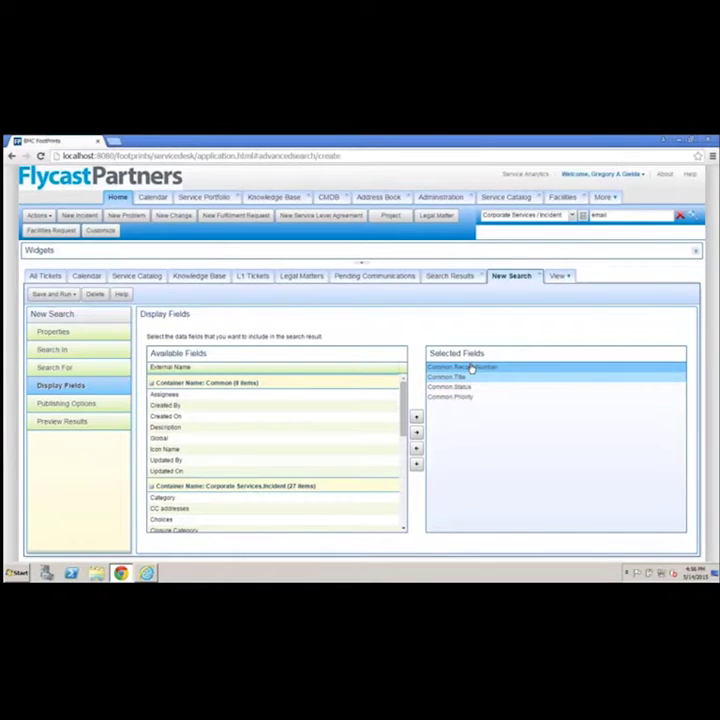
click(493, 443)
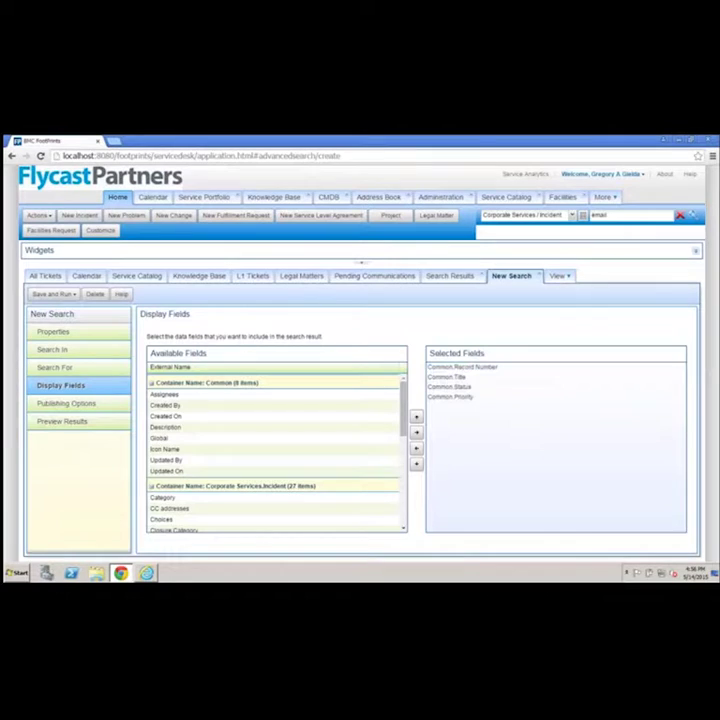
click(78, 405)
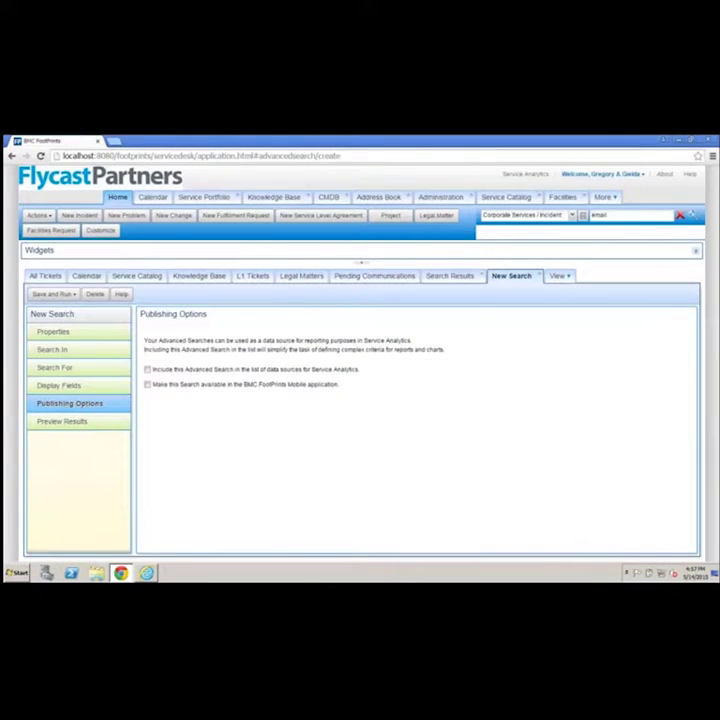
Enable the search as a Service Analytics data source and make it available in the Mobile application
click(147, 370)
click(147, 385)
Preview the search results and add a Created On column to the results table
click(103, 424)
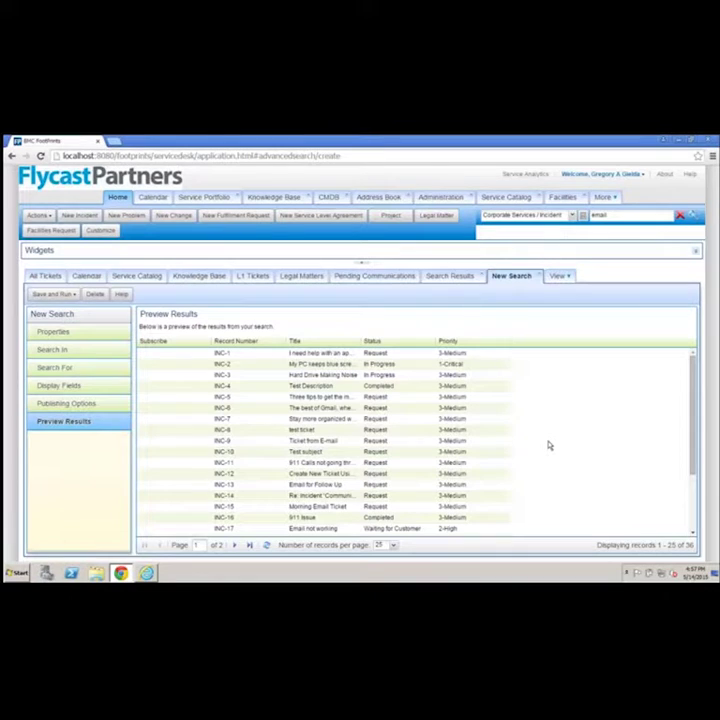
click(506, 345)
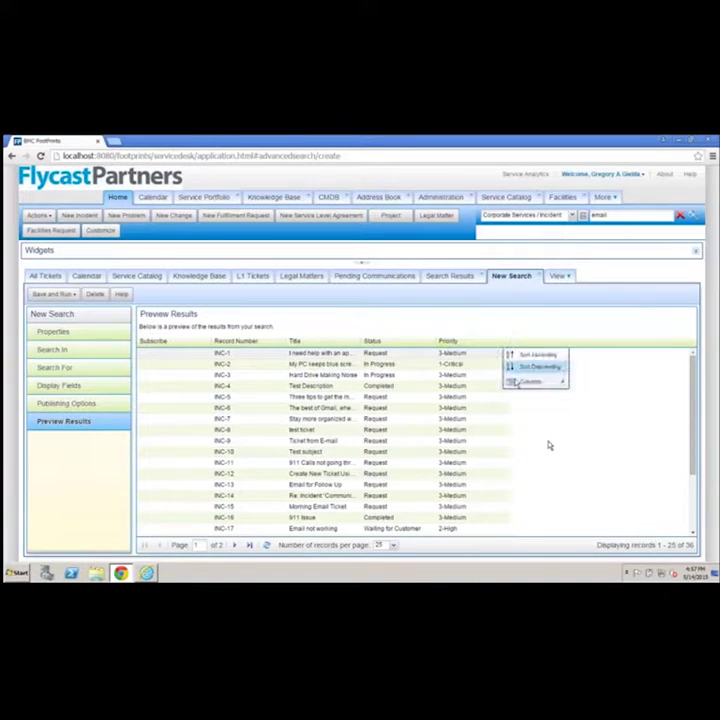
mouse_move(518, 386)
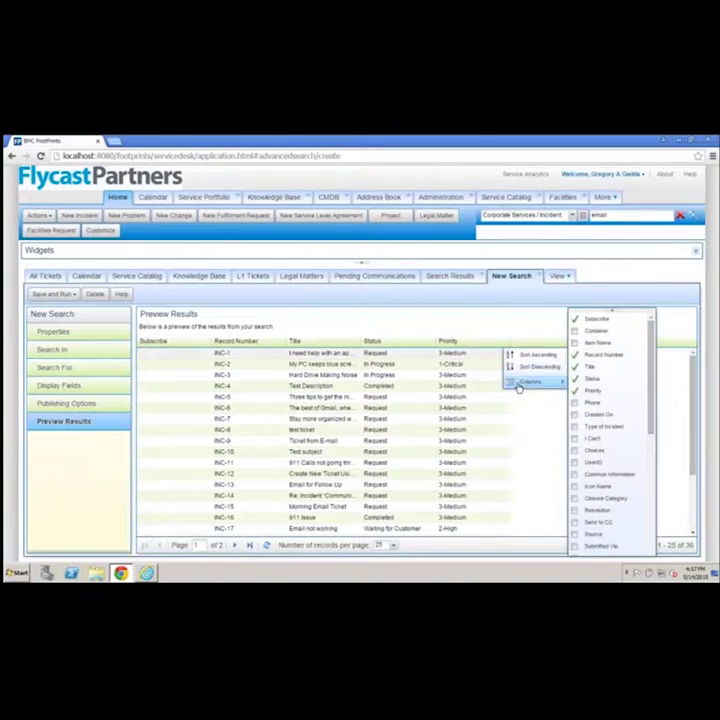
click(576, 415)
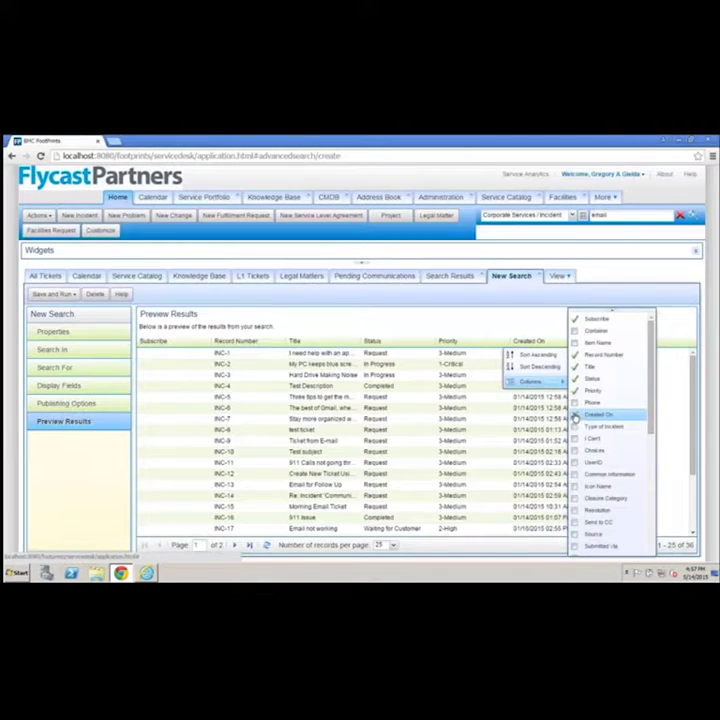
click(571, 327)
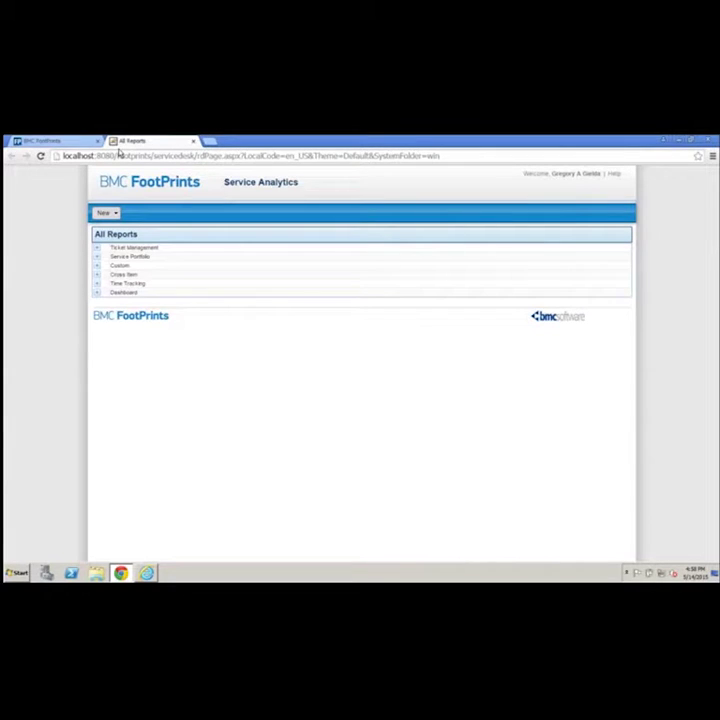
Start a new Service Portfolio report from the New report-type list
click(115, 214)
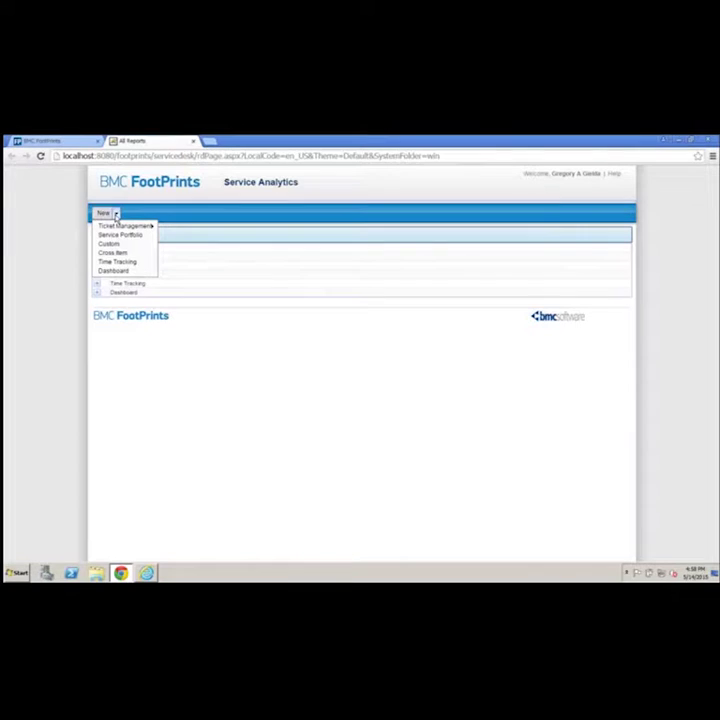
click(116, 215)
click(116, 215)
mouse_move(118, 228)
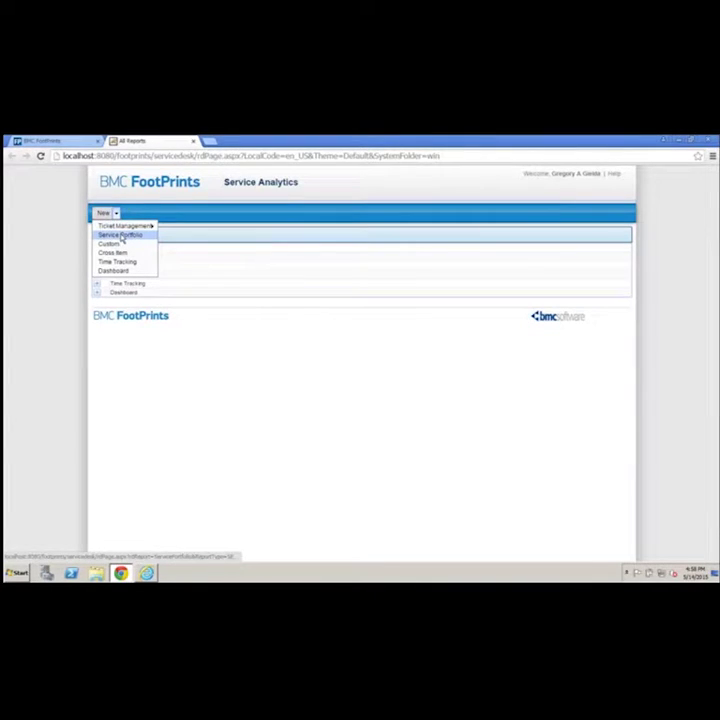
click(122, 237)
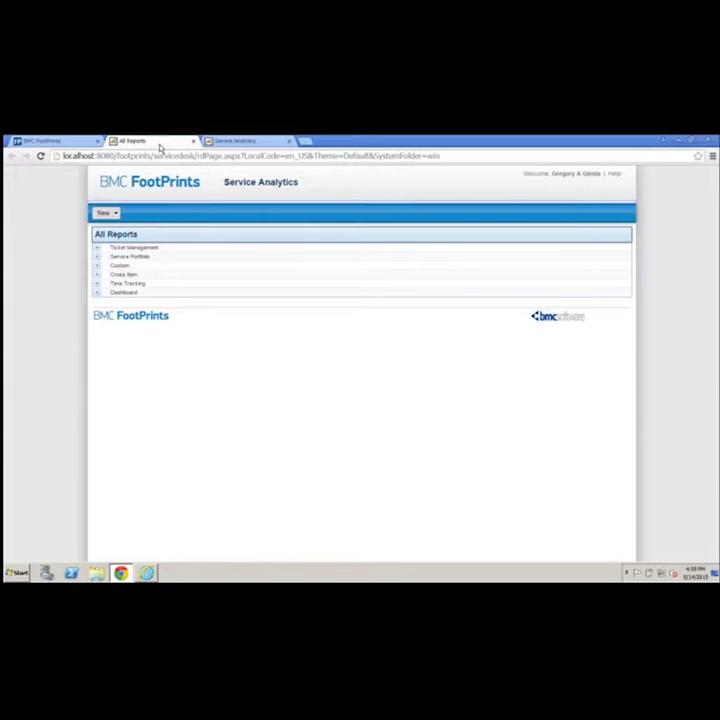
click(115, 213)
Expand the Ticket Management reports and the Custom group to list the saved custom reports
click(113, 214)
mouse_move(122, 227)
click(98, 250)
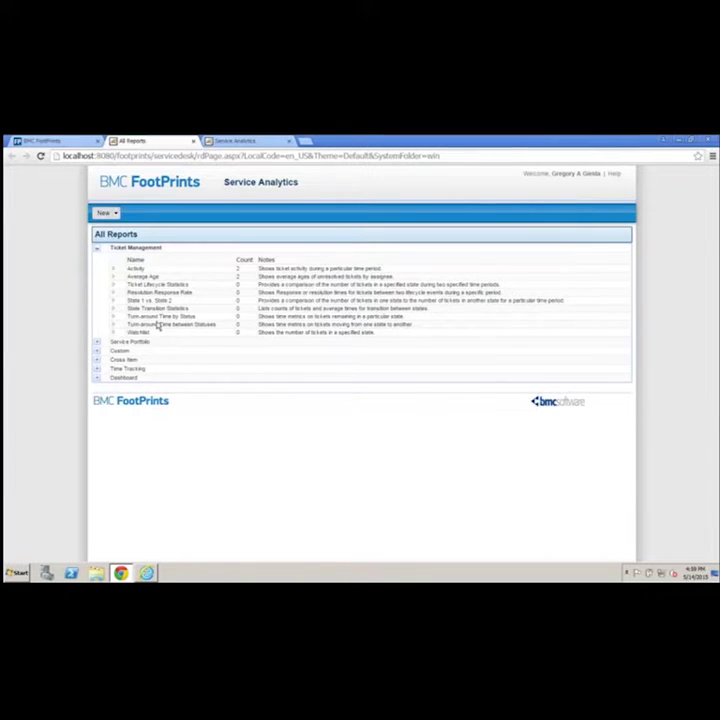
click(97, 352)
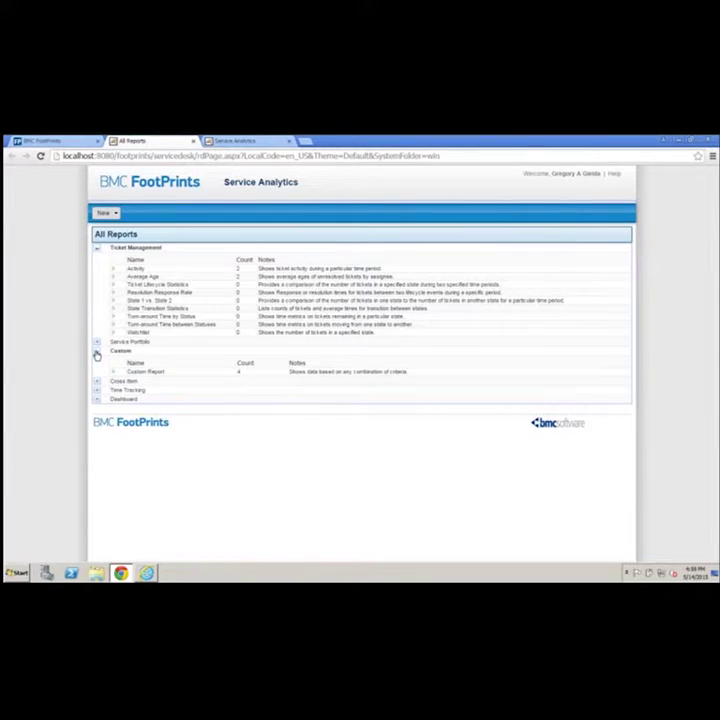
click(114, 373)
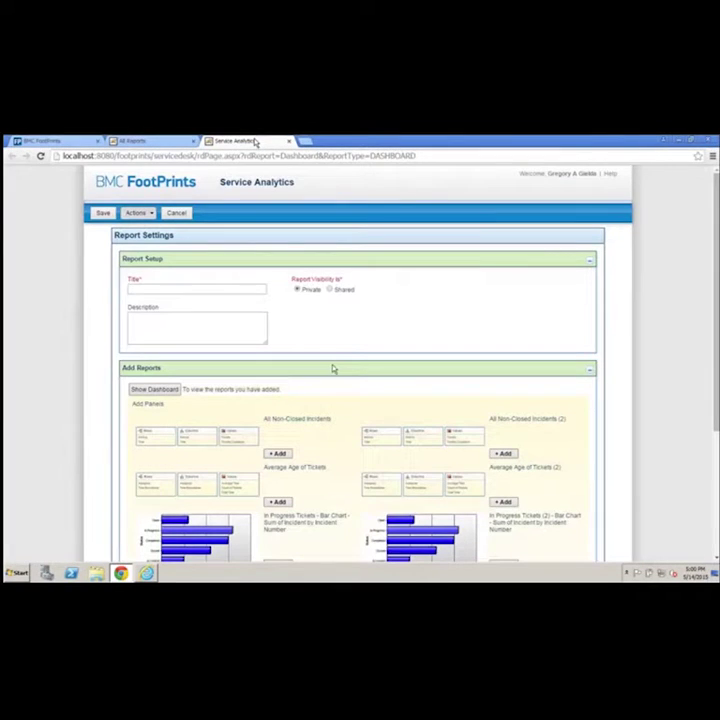
Add the My Report pie chart and All Non-Closed Incidents (2) panels to the dashboard
scroll(333, 369, down, 1)
scroll(333, 369, down, 2)
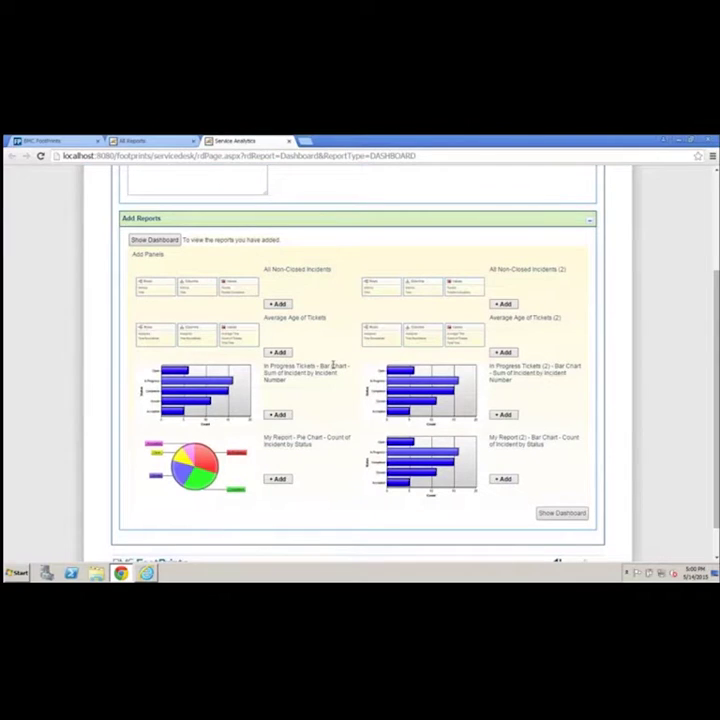
click(278, 479)
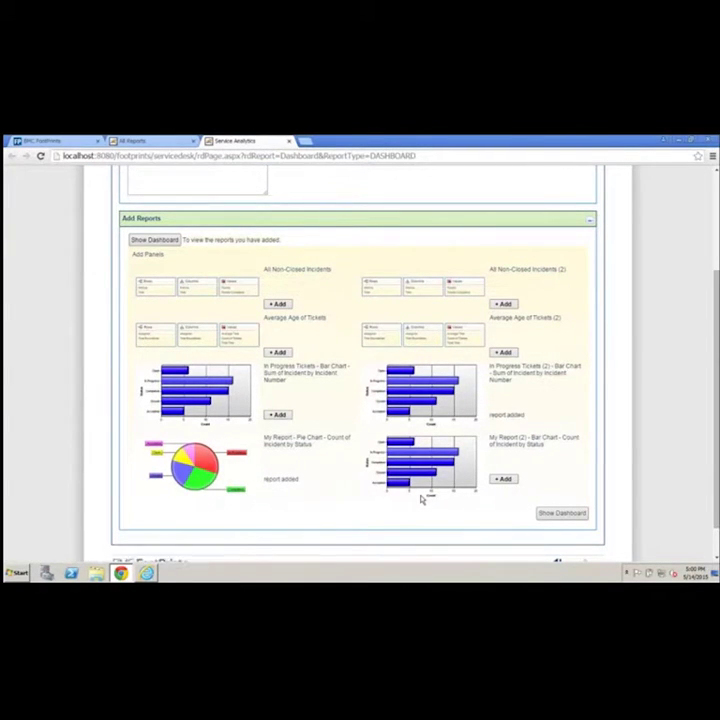
click(504, 304)
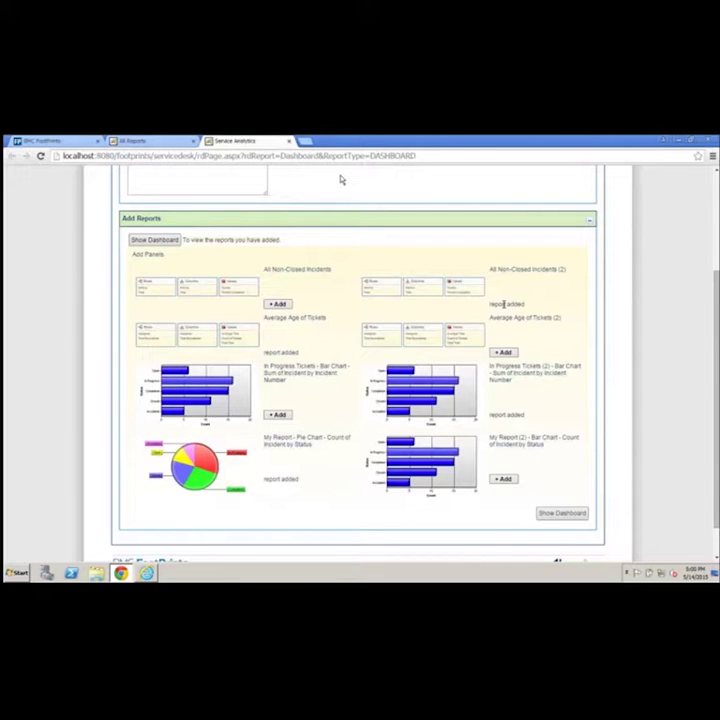
click(165, 144)
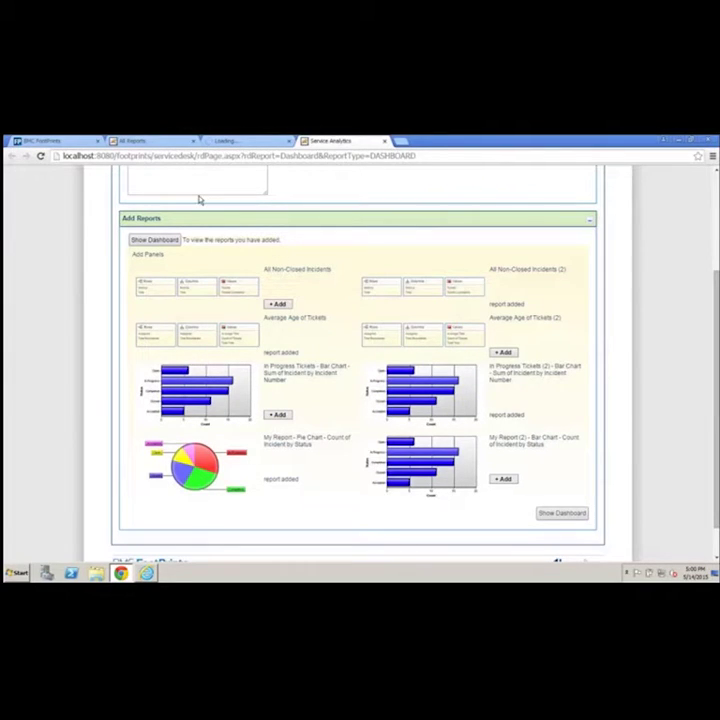
click(155, 142)
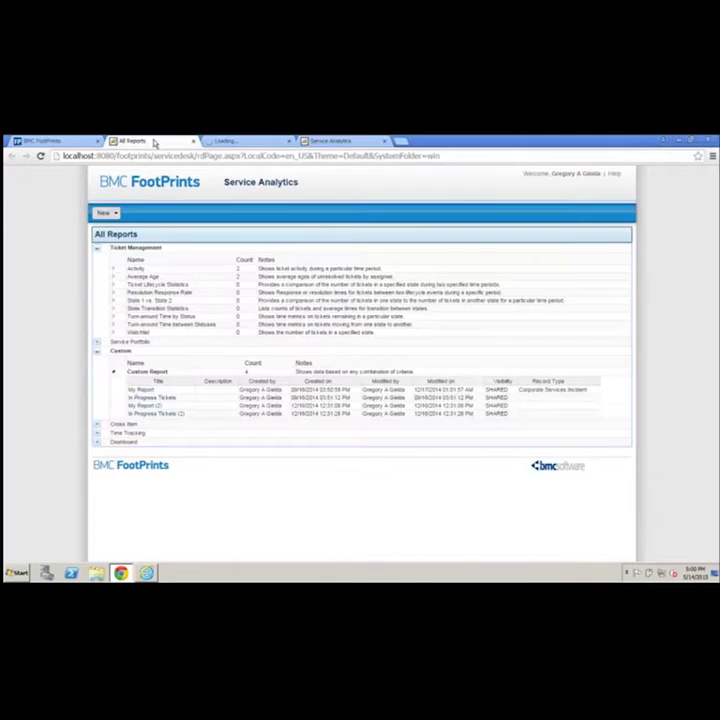
Expand Average Age, then review My Report's settings and incident table
click(112, 278)
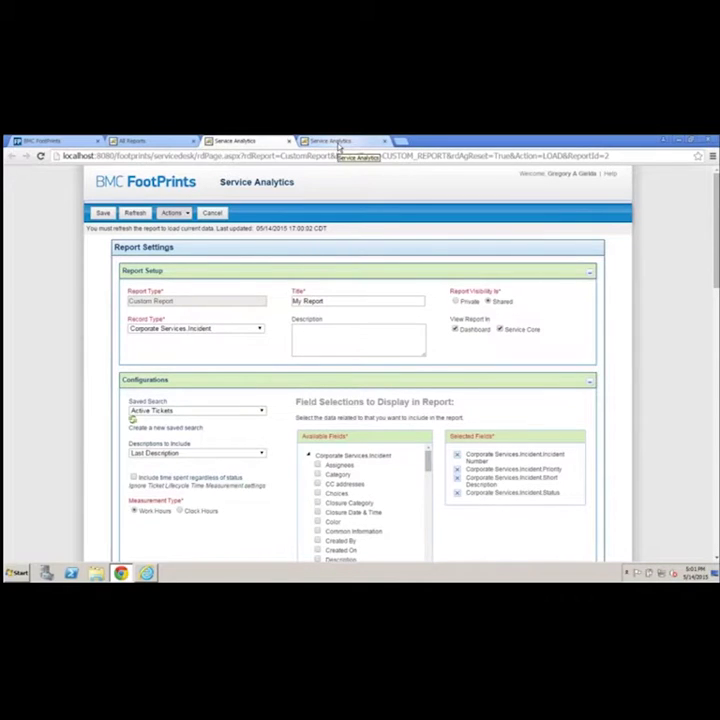
click(338, 142)
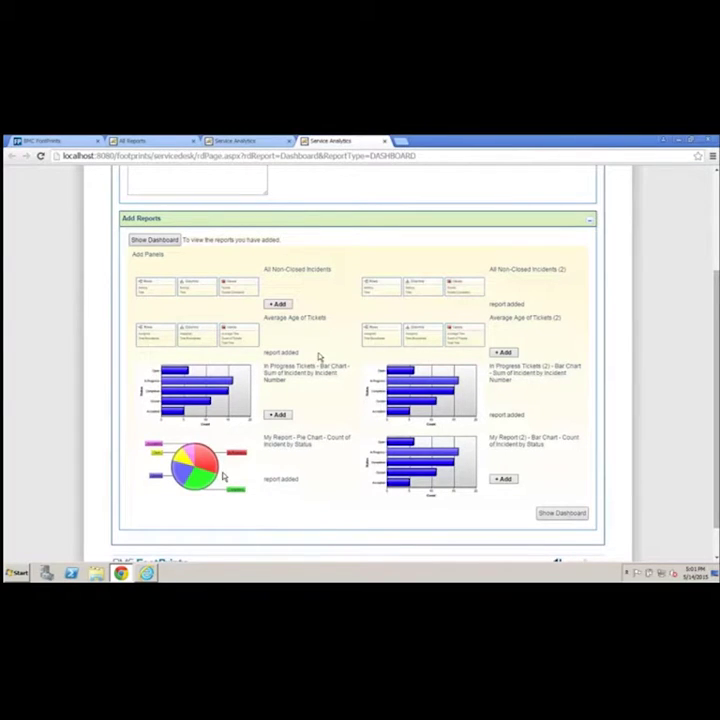
click(252, 145)
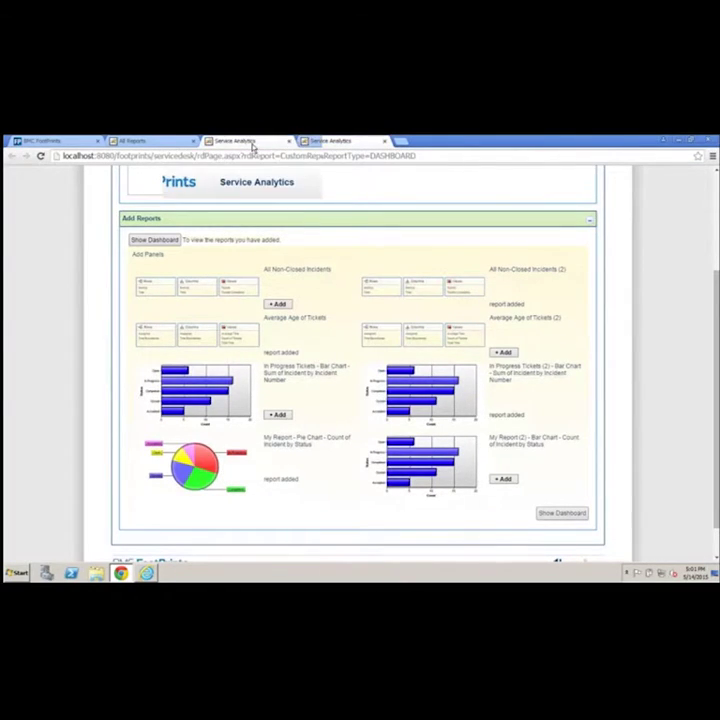
scroll(363, 487, down, 5)
scroll(364, 489, down, 5)
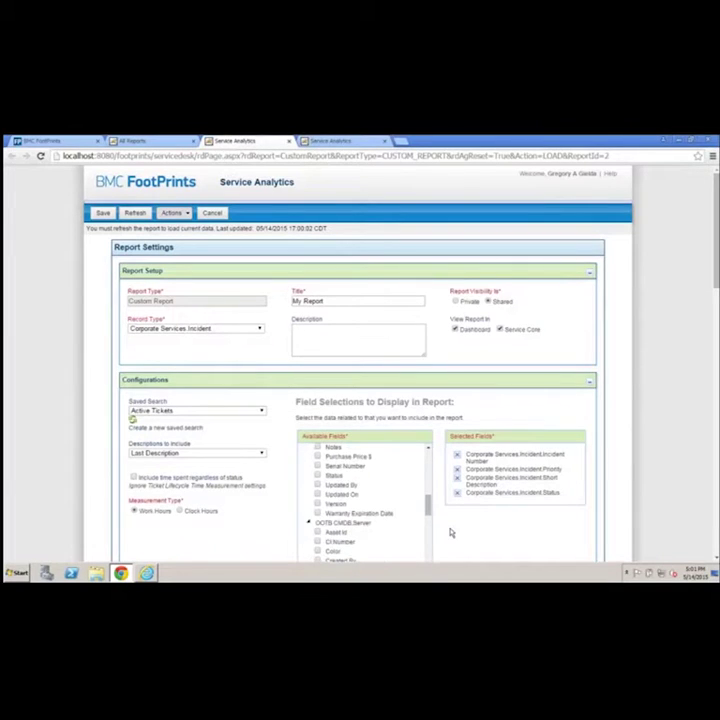
scroll(450, 533, down, 1)
scroll(450, 533, down, 3)
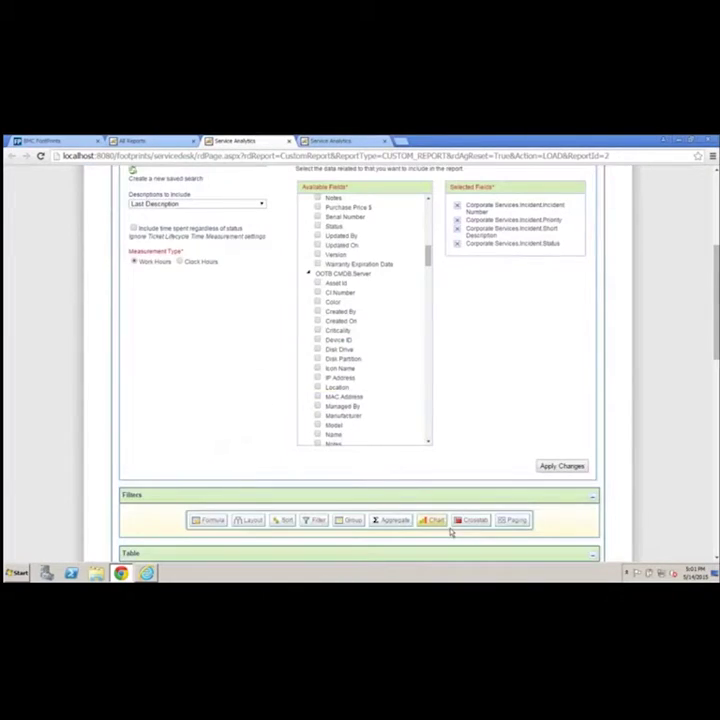
scroll(450, 533, down, 5)
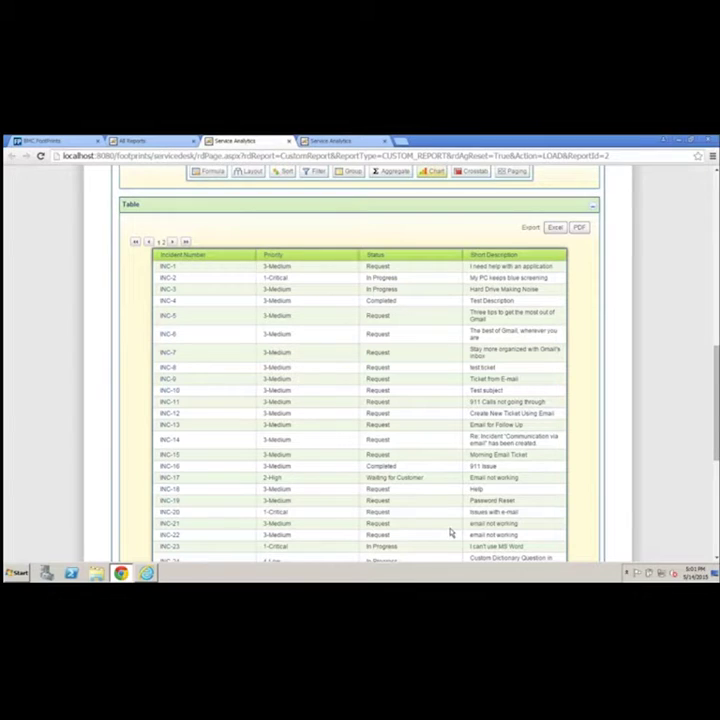
scroll(450, 533, down, 1)
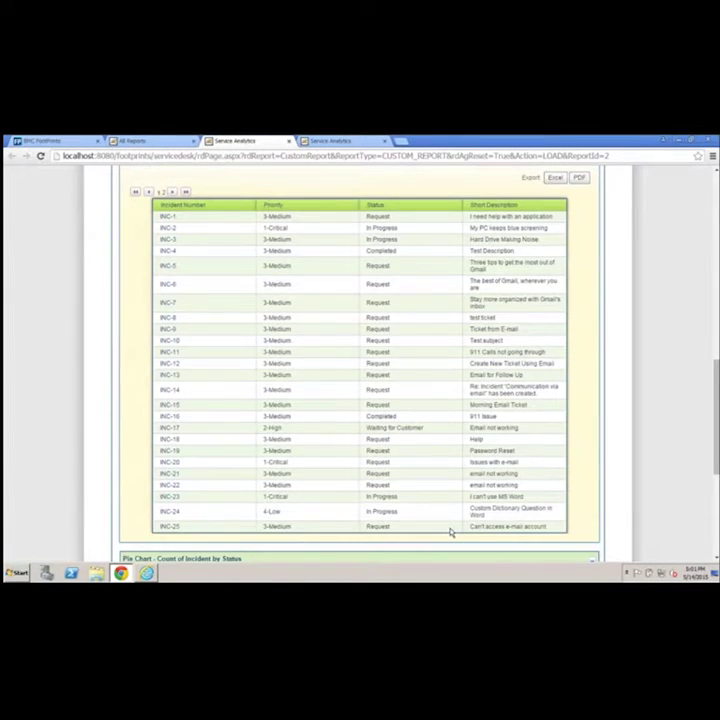
scroll(450, 533, up, 10)
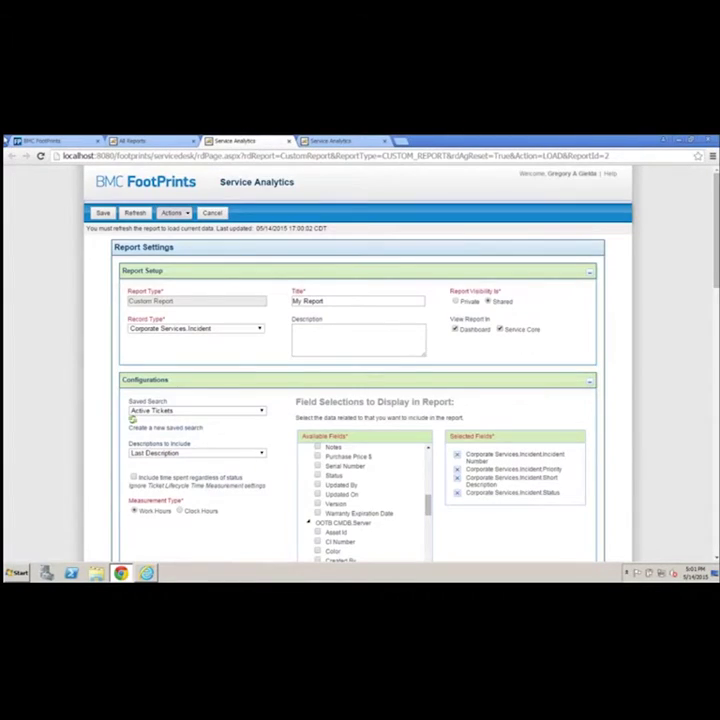
click(34, 145)
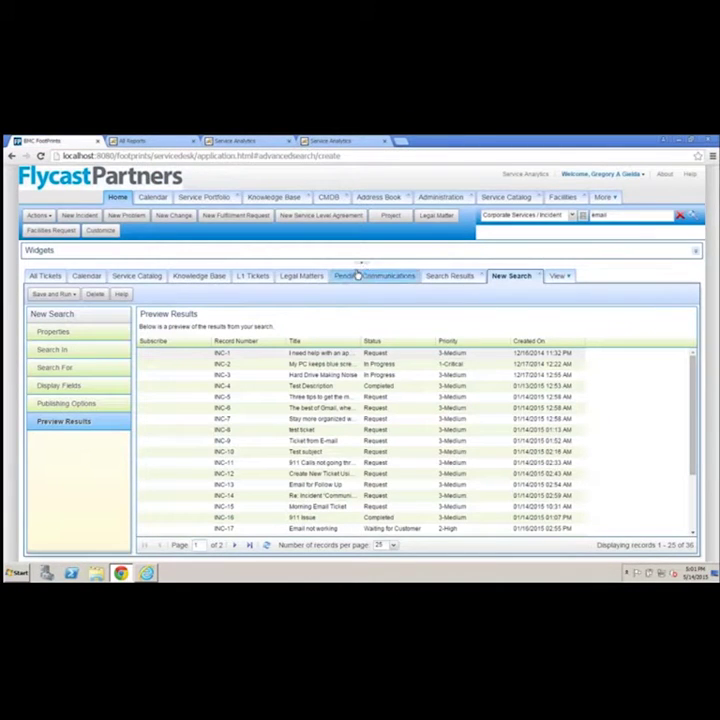
click(357, 275)
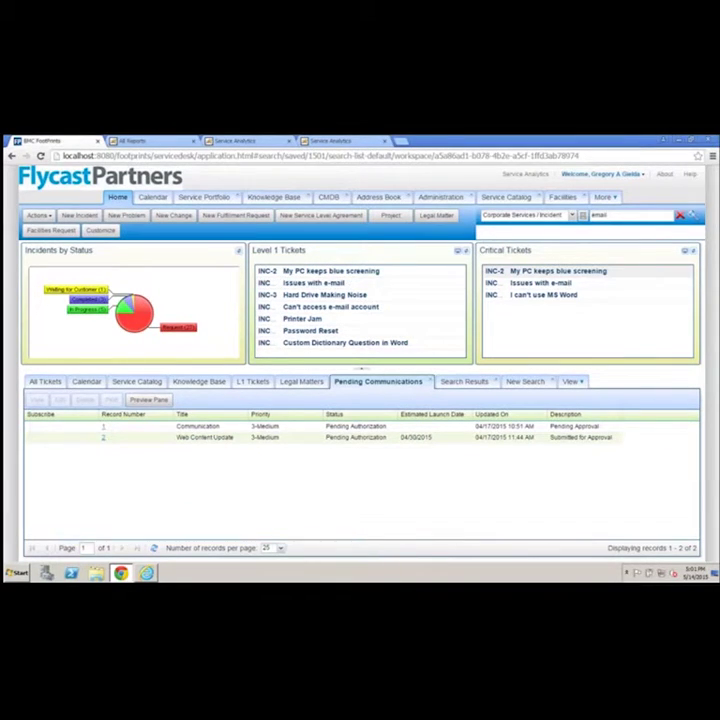
click(251, 143)
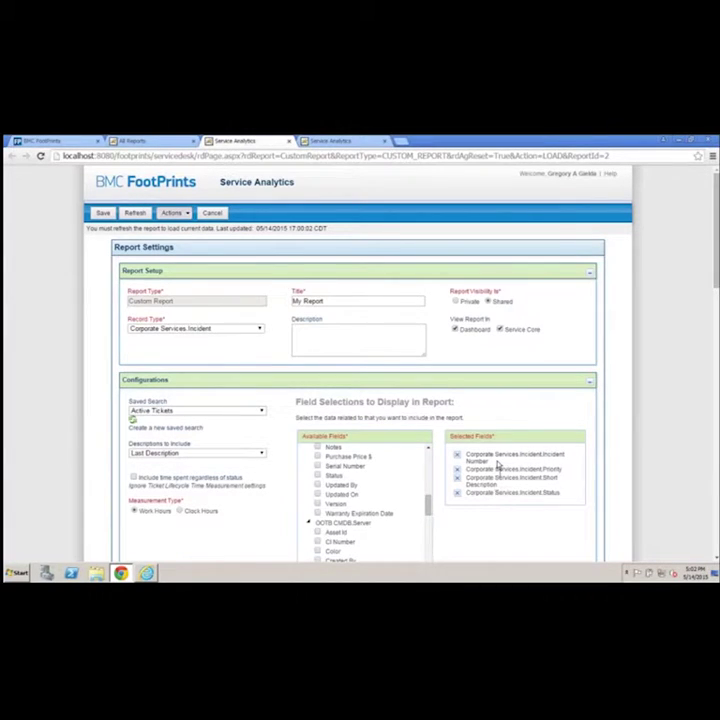
scroll(489, 513, down, 2)
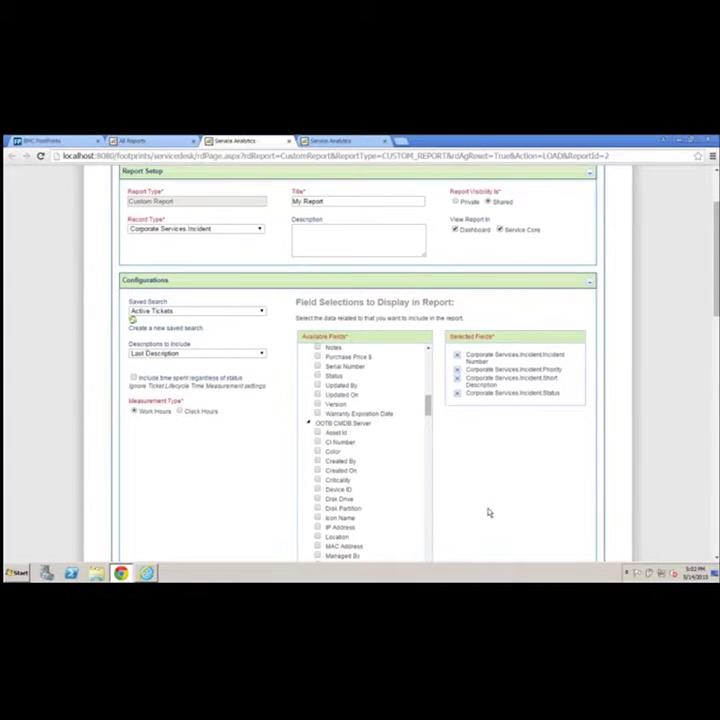
scroll(489, 513, down, 1)
scroll(489, 513, down, 6)
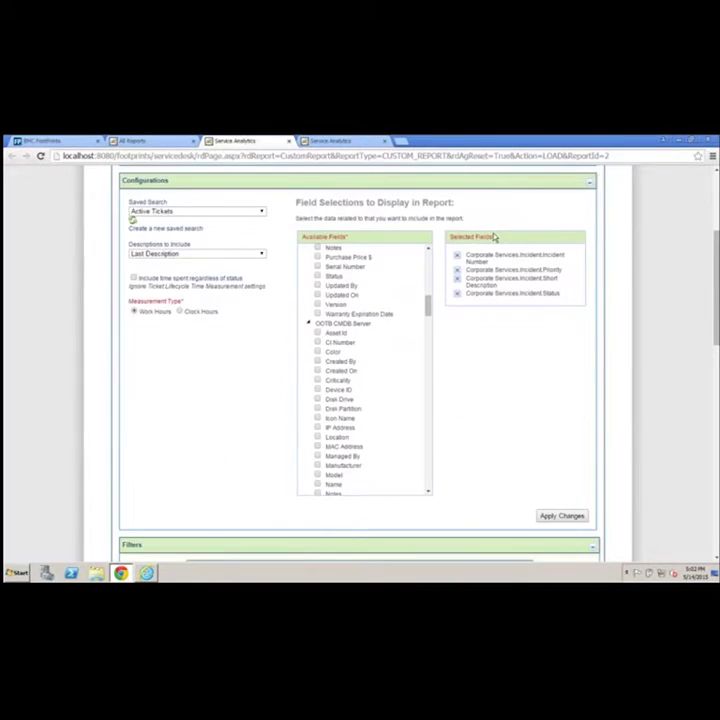
scroll(439, 442, down, 1)
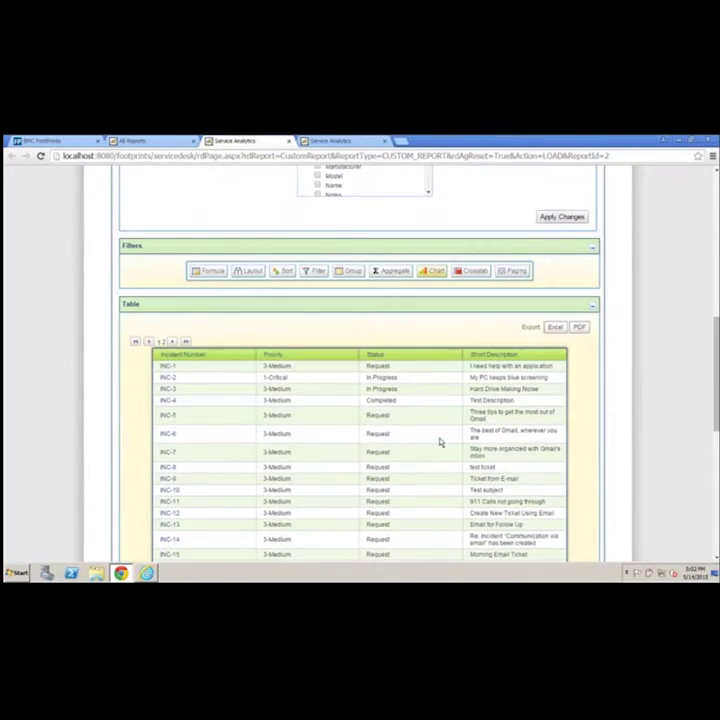
scroll(439, 442, down, 1)
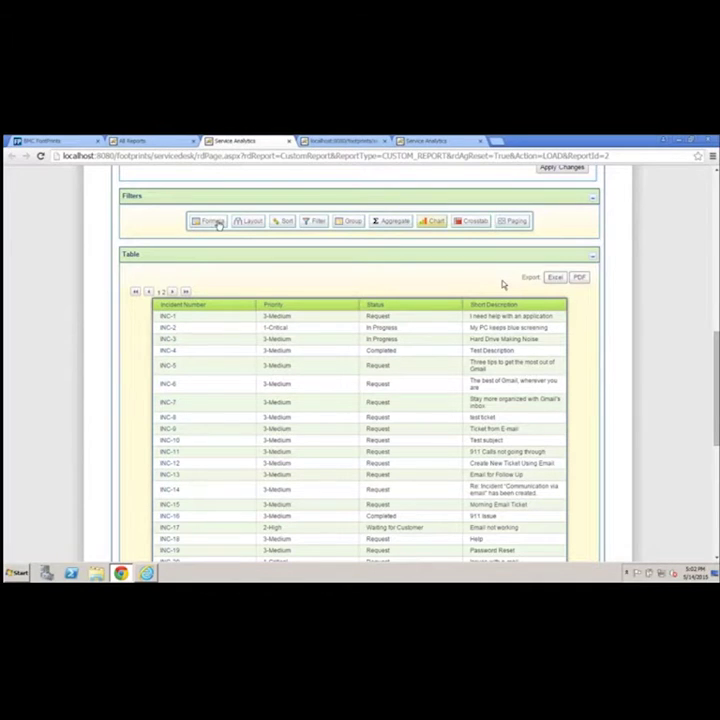
click(219, 223)
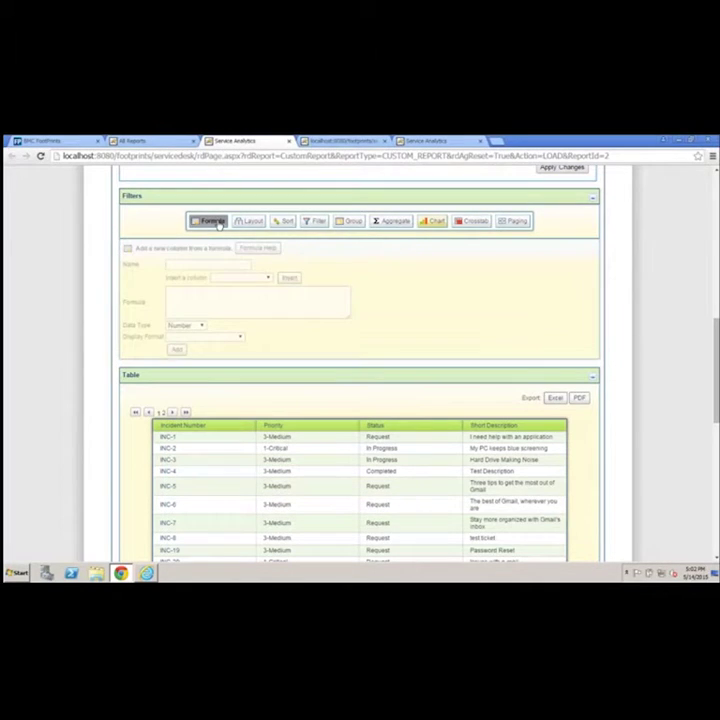
Check the formula's Insert a column list and read through Formula Help before returning to My Report
click(268, 277)
click(268, 279)
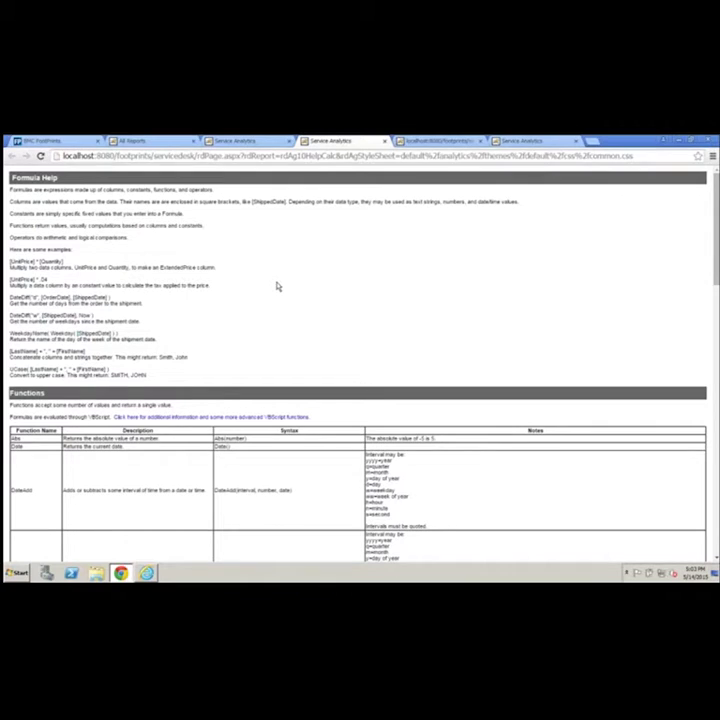
scroll(282, 335, down, 1)
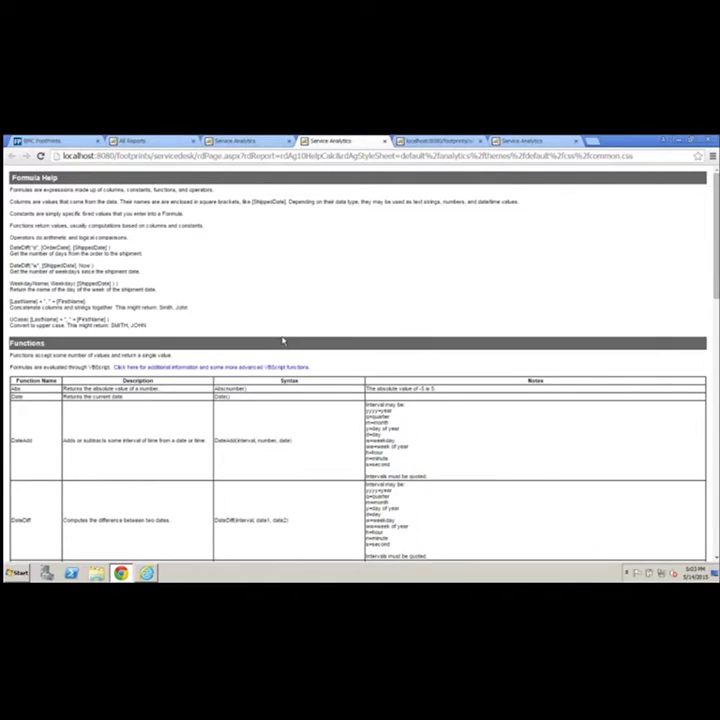
scroll(282, 341, down, 2)
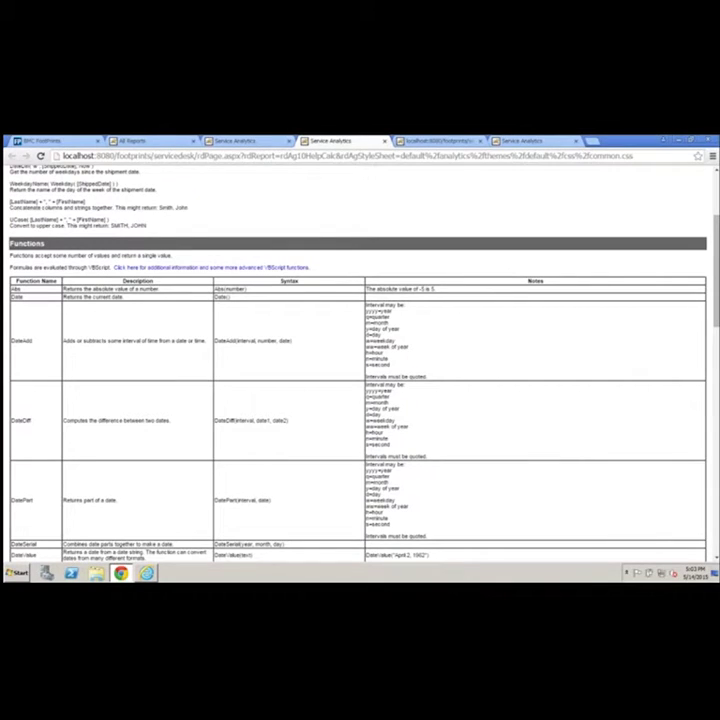
scroll(321, 410, down, 2)
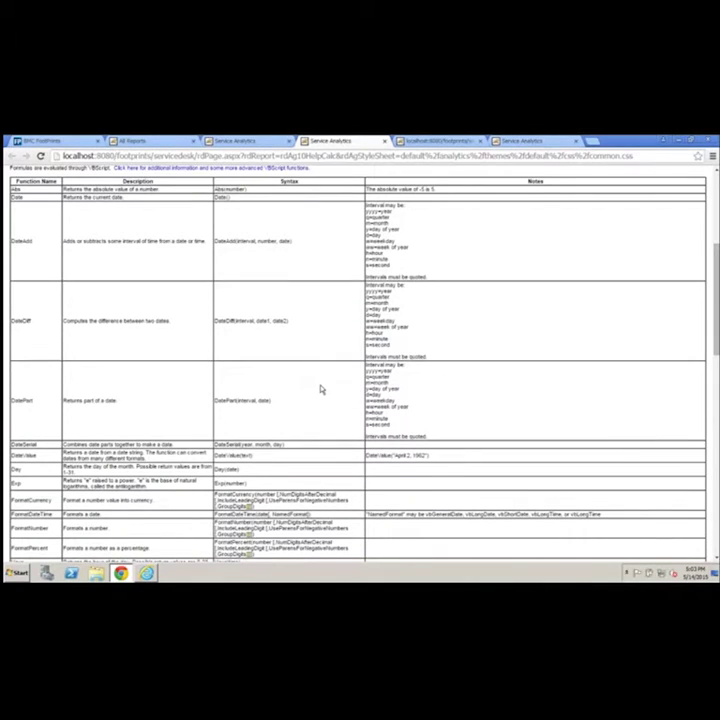
scroll(321, 389, up, 5)
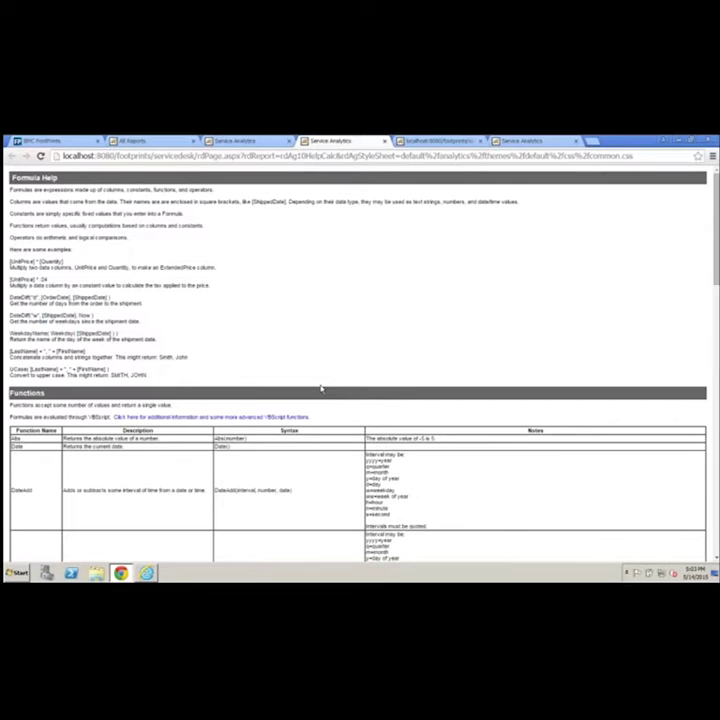
click(243, 145)
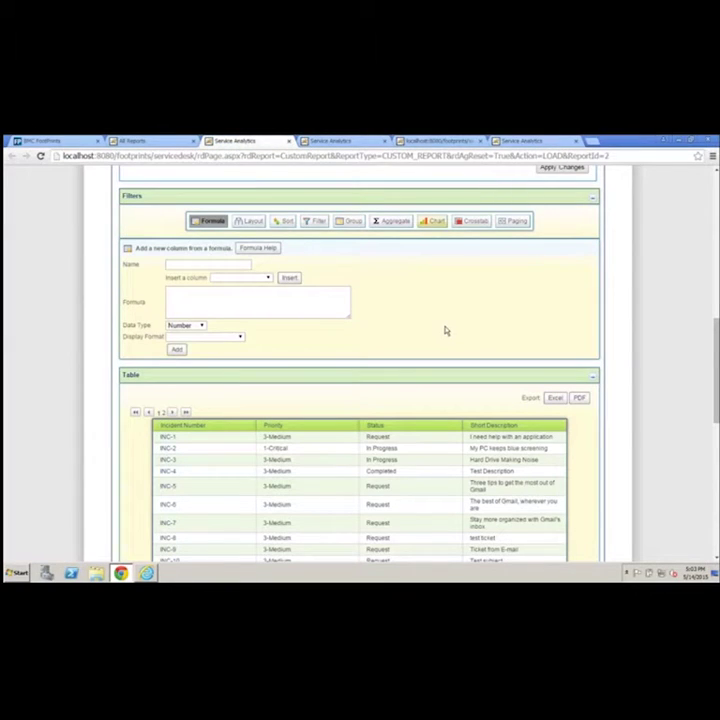
Go through My Report's Layout, Sort and Chart options and scroll down the report table
click(251, 226)
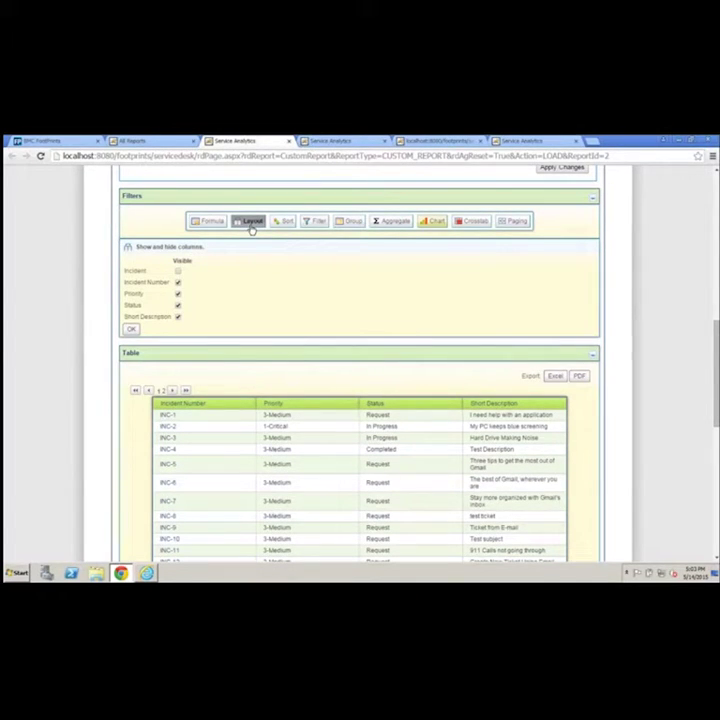
click(286, 222)
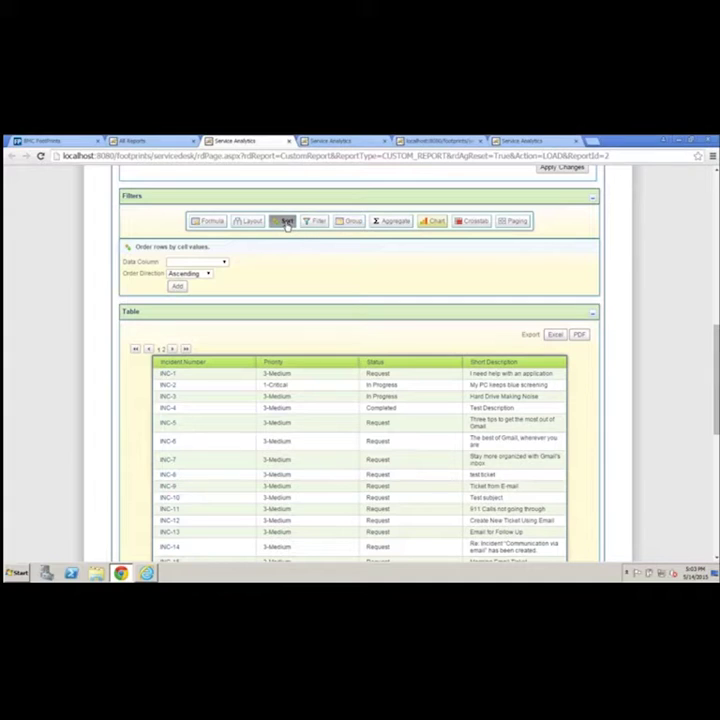
click(433, 222)
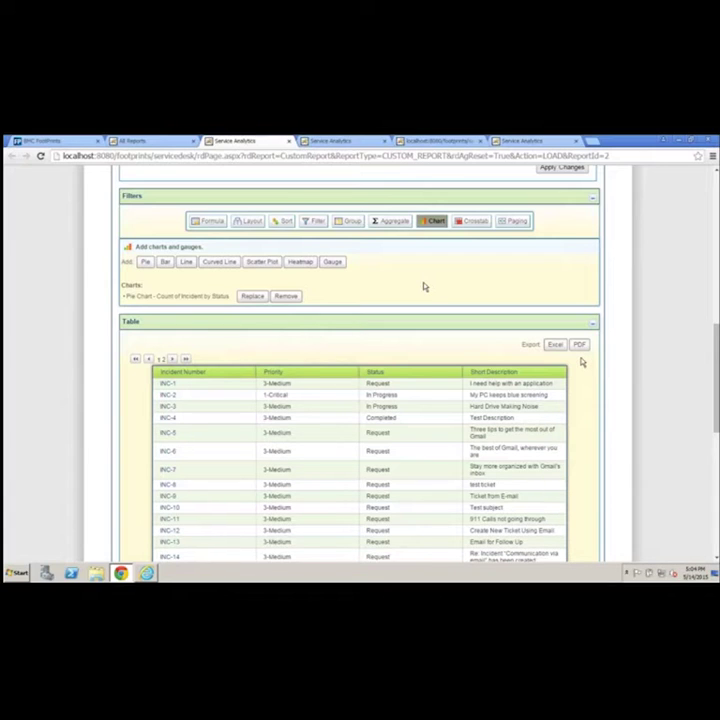
scroll(582, 362, down, 1)
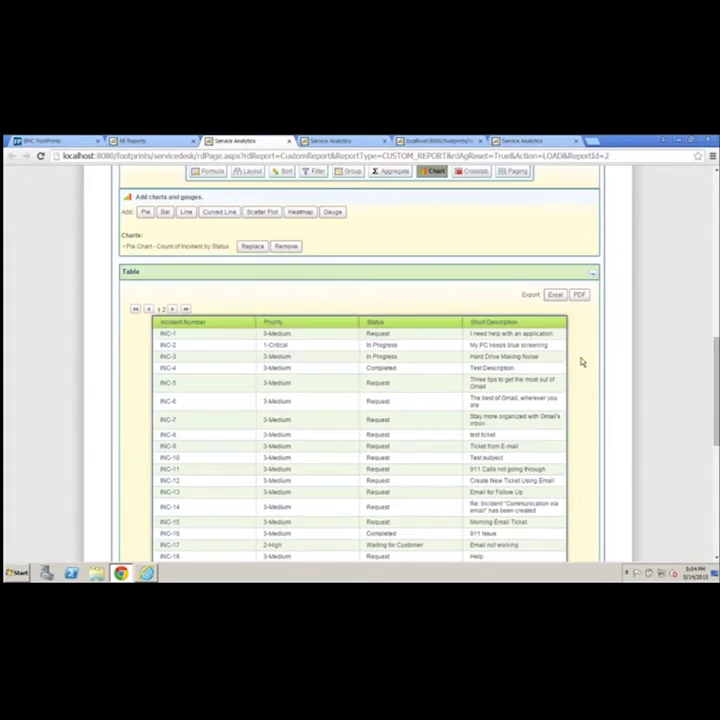
scroll(582, 362, down, 1)
scroll(582, 362, down, 4)
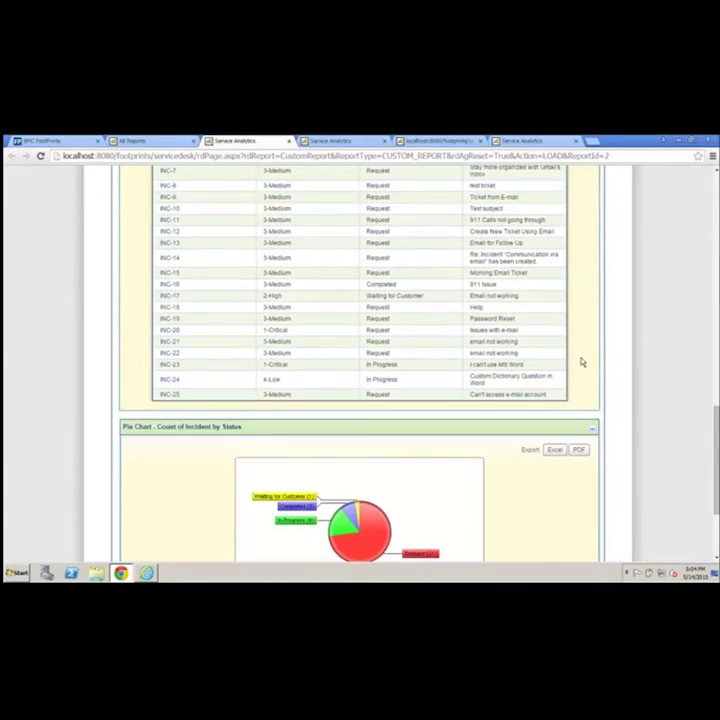
scroll(582, 362, down, 1)
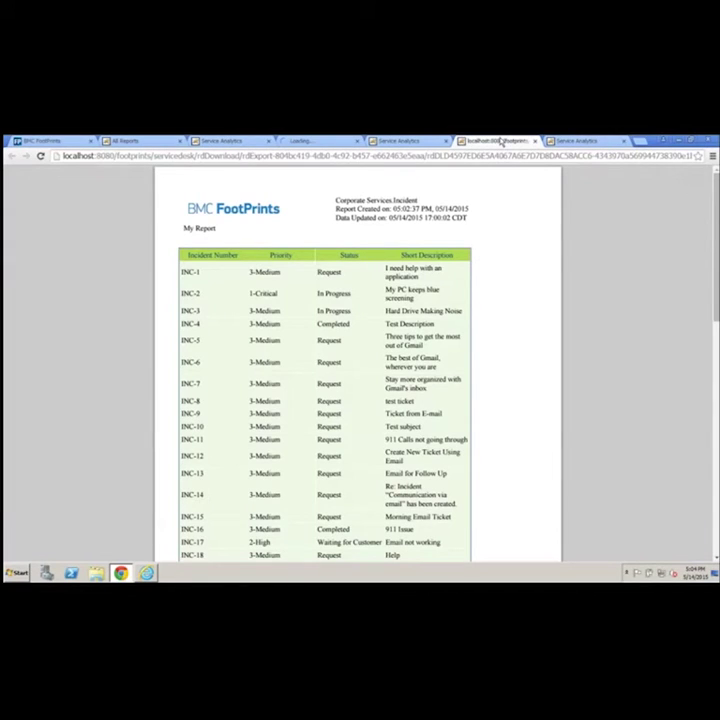
Review the incident table PDF, selecting the first incident rows' text and scrolling through it
drag(181, 268, 294, 272)
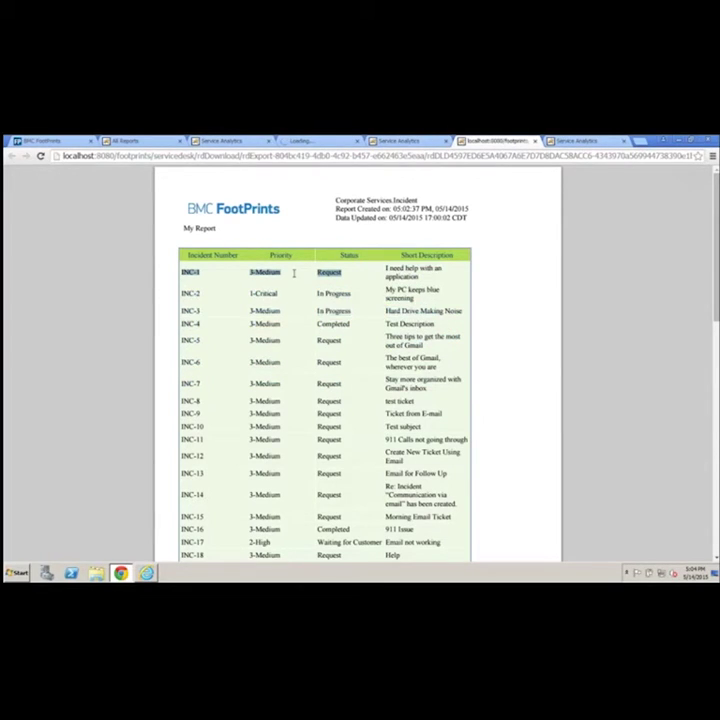
click(456, 344)
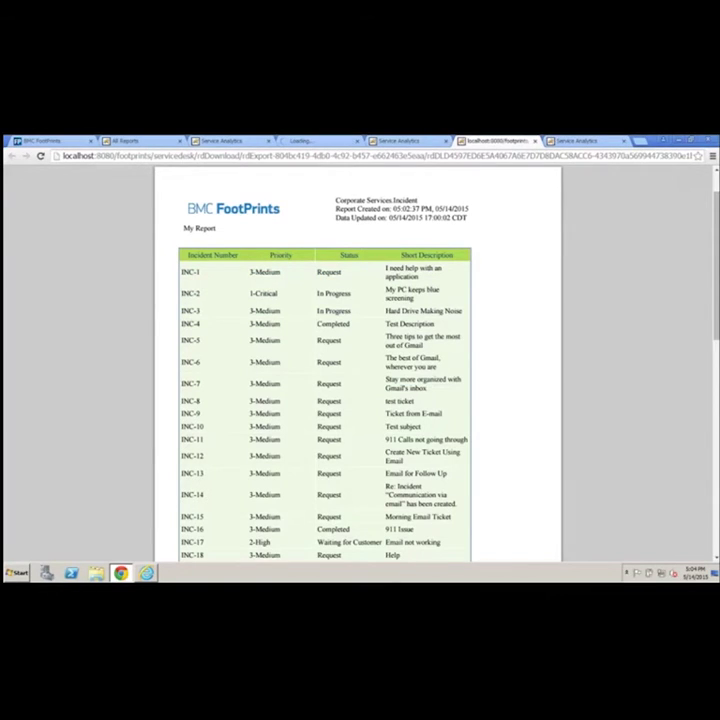
scroll(509, 402, down, 5)
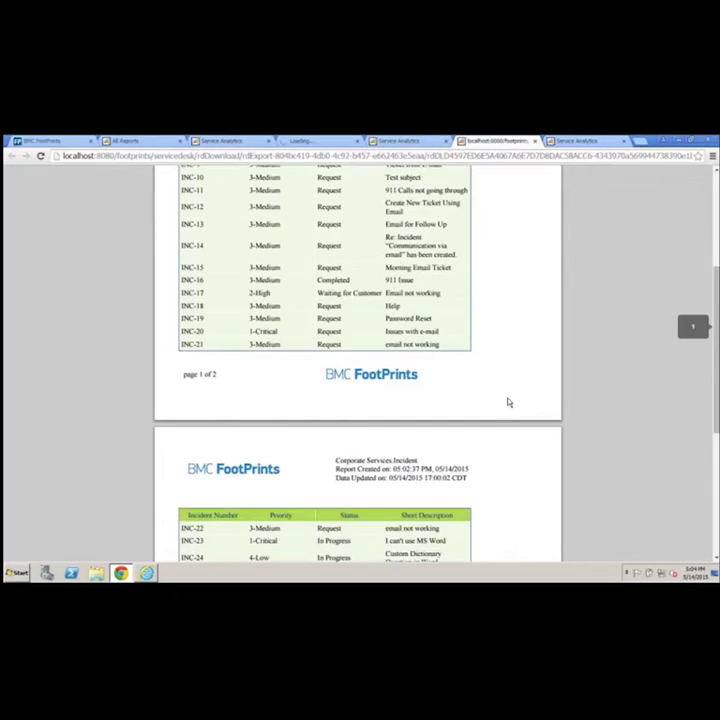
scroll(509, 402, down, 3)
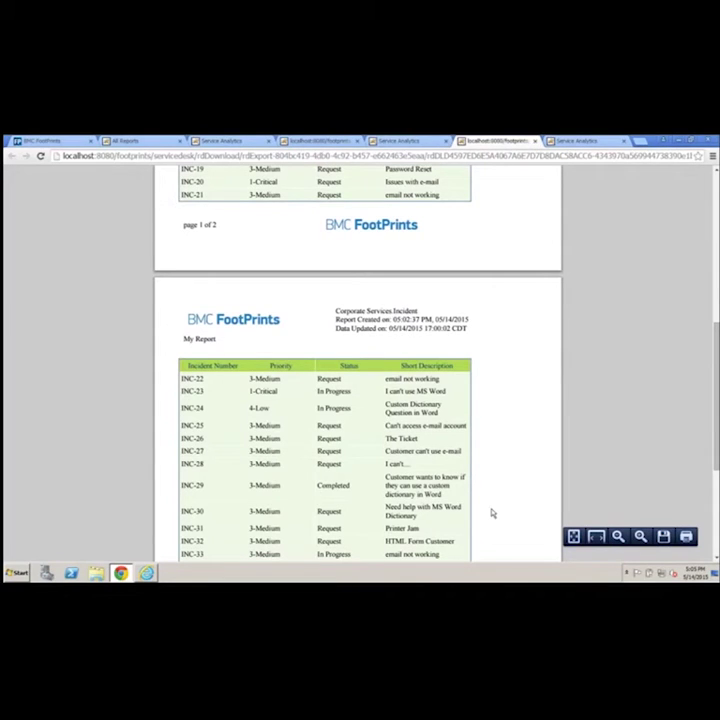
scroll(491, 513, up, 4)
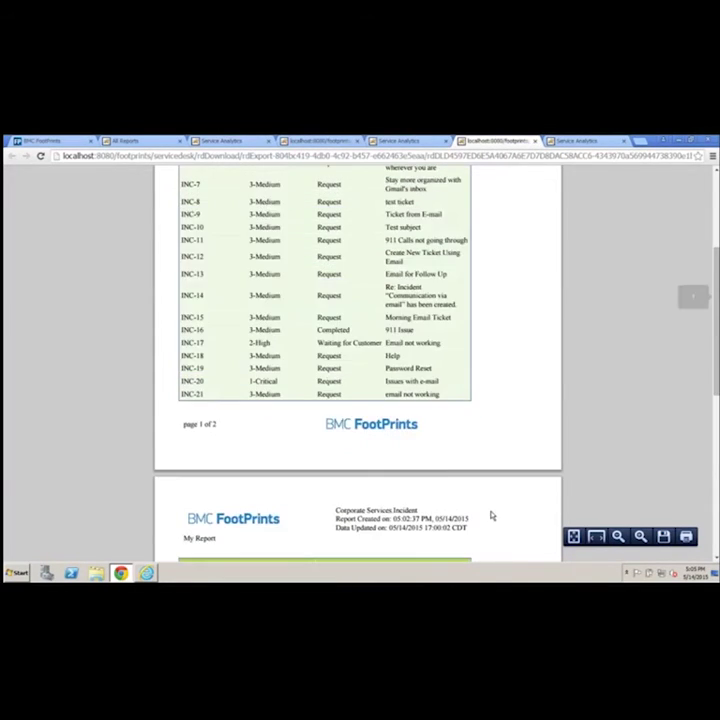
scroll(491, 513, up, 4)
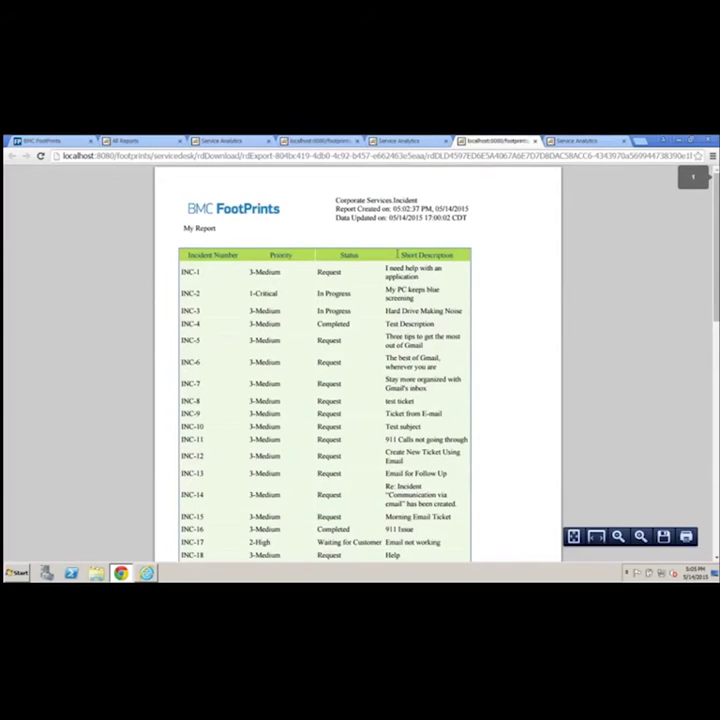
Switch to the pie chart PDF and close the extra report, table PDF and Service Analytics tabs
key(ctrl+shift+Tab)
key(ctrl+shift+Tab)
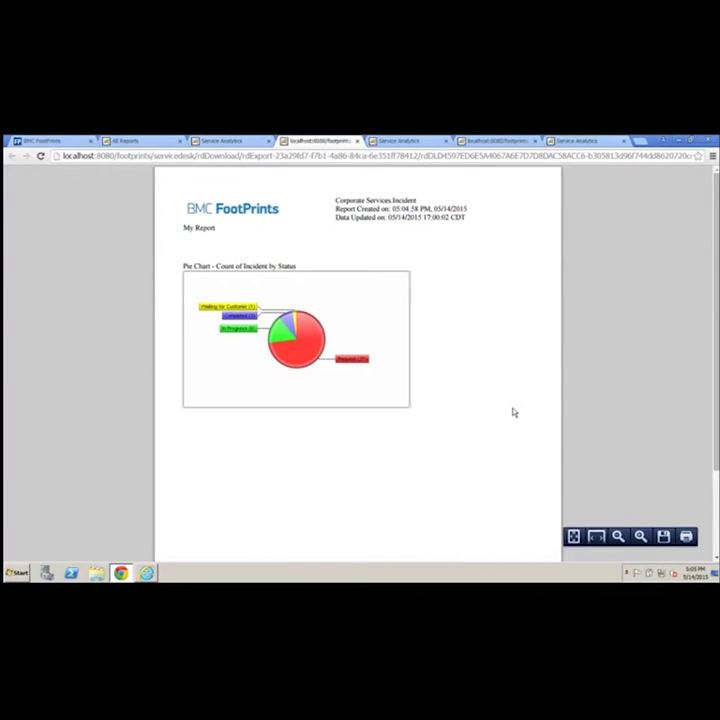
click(606, 141)
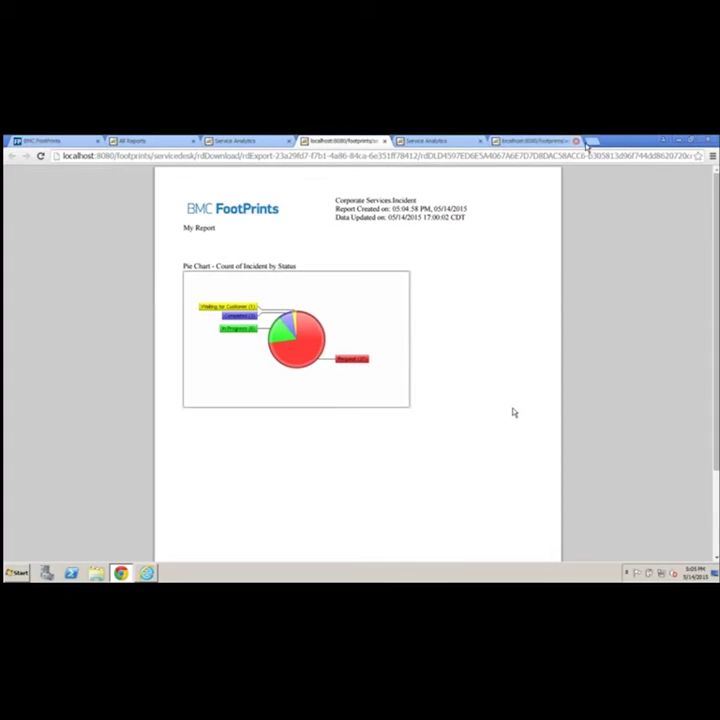
click(573, 141)
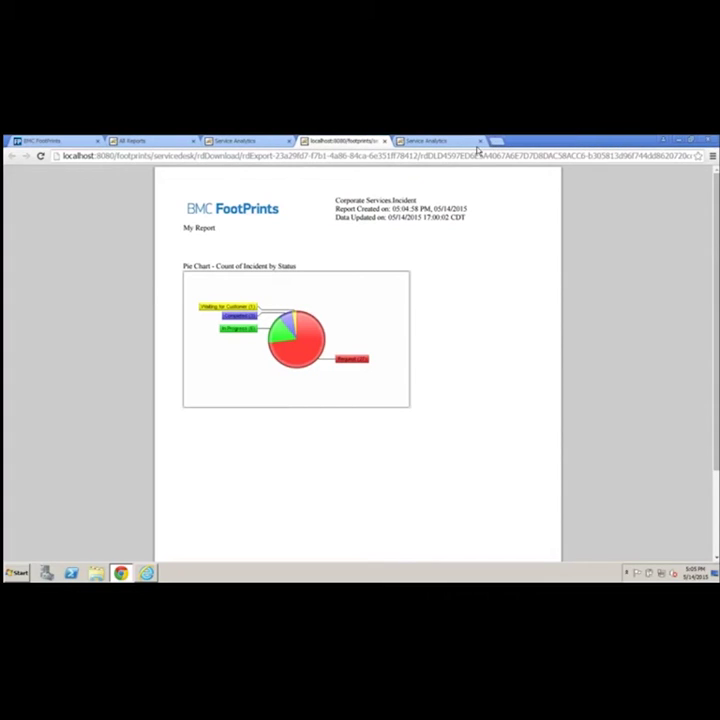
click(480, 141)
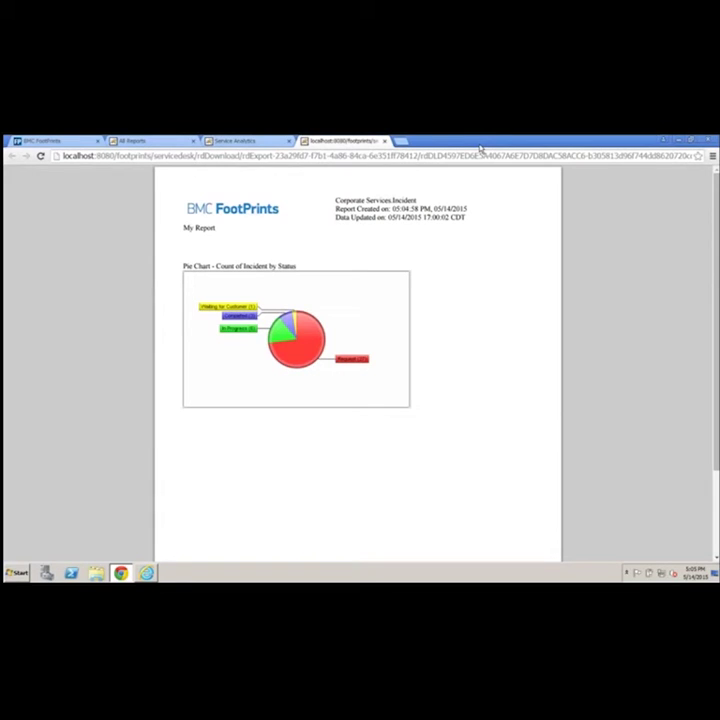
Close the pie chart PDF, report editor and All Reports tabs, then show All Tickets (125 records) on the home dashboard
click(385, 141)
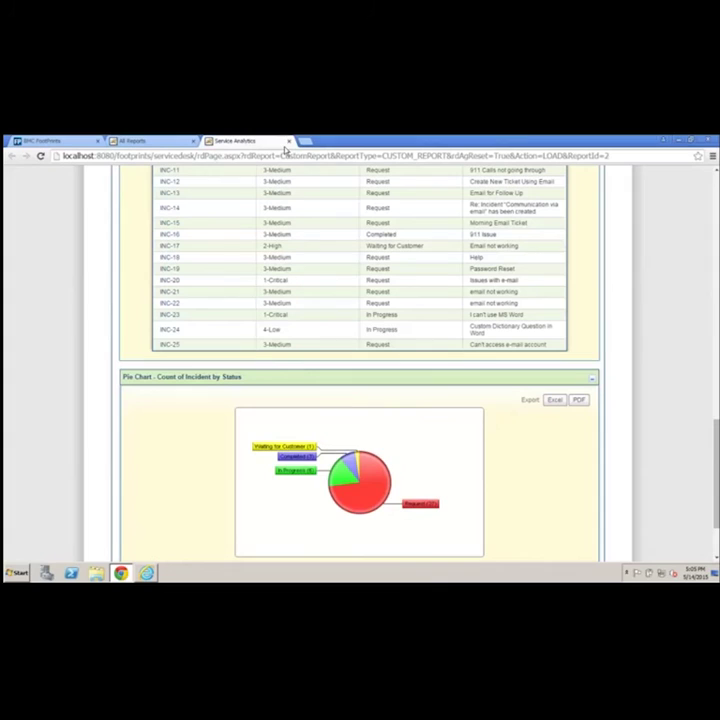
click(289, 141)
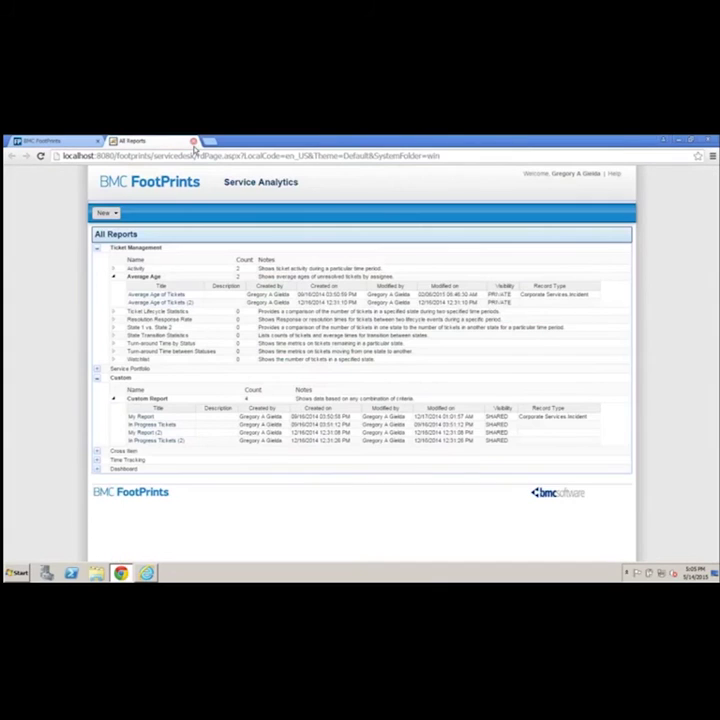
click(194, 141)
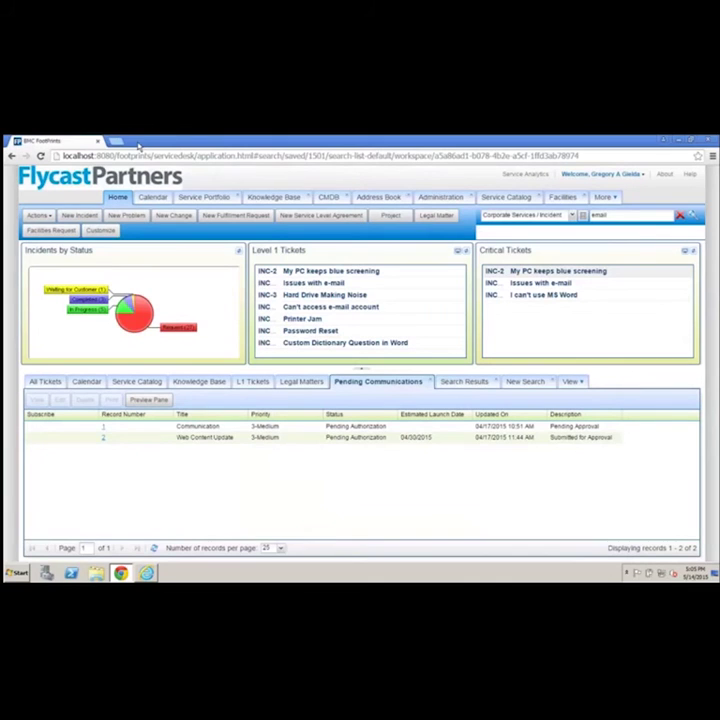
click(60, 382)
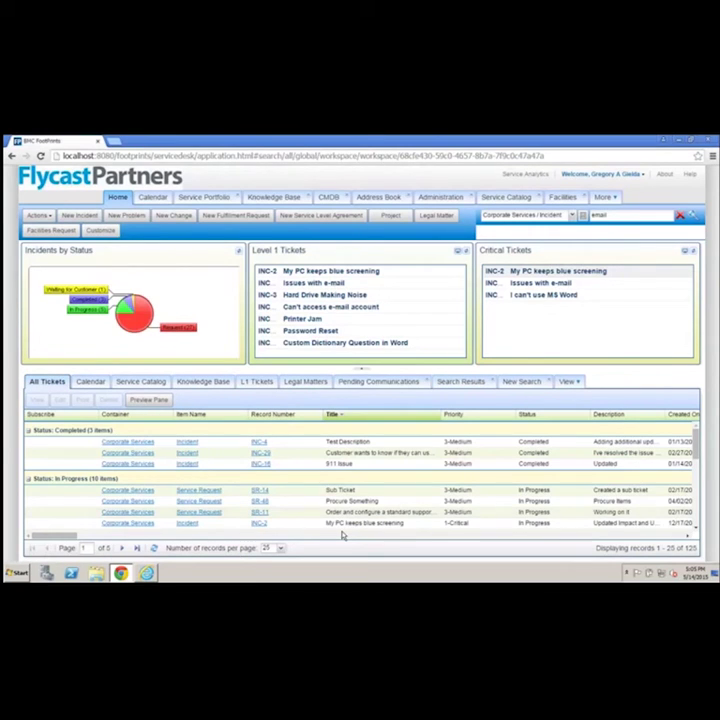